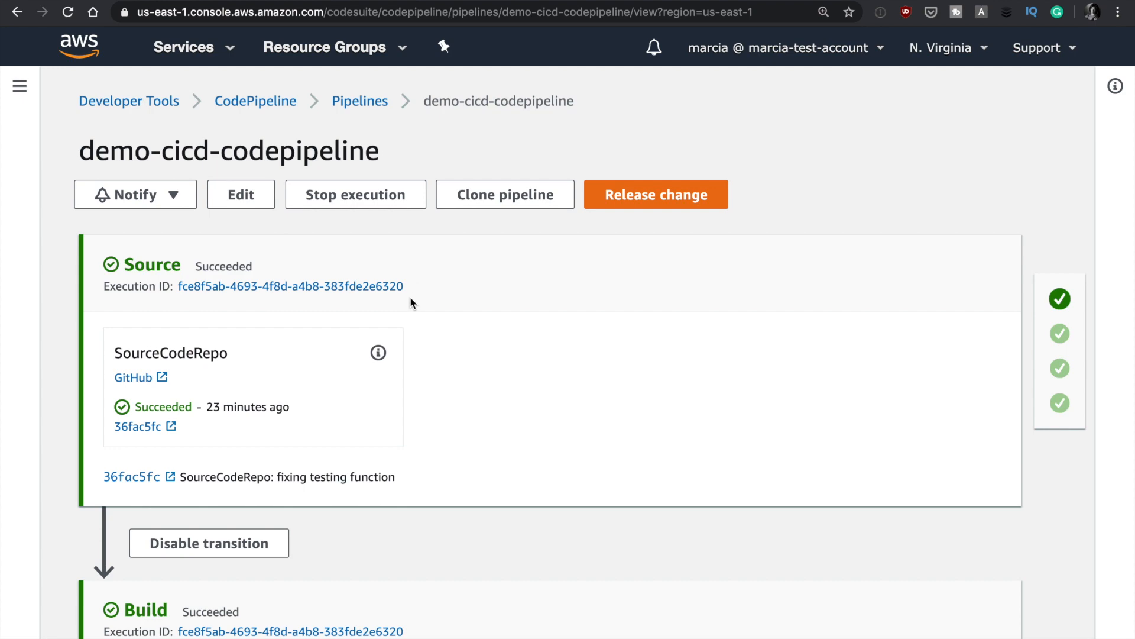
pyautogui.scroll(-5, 455, 271)
pyautogui.scroll(-3, 455, 271)
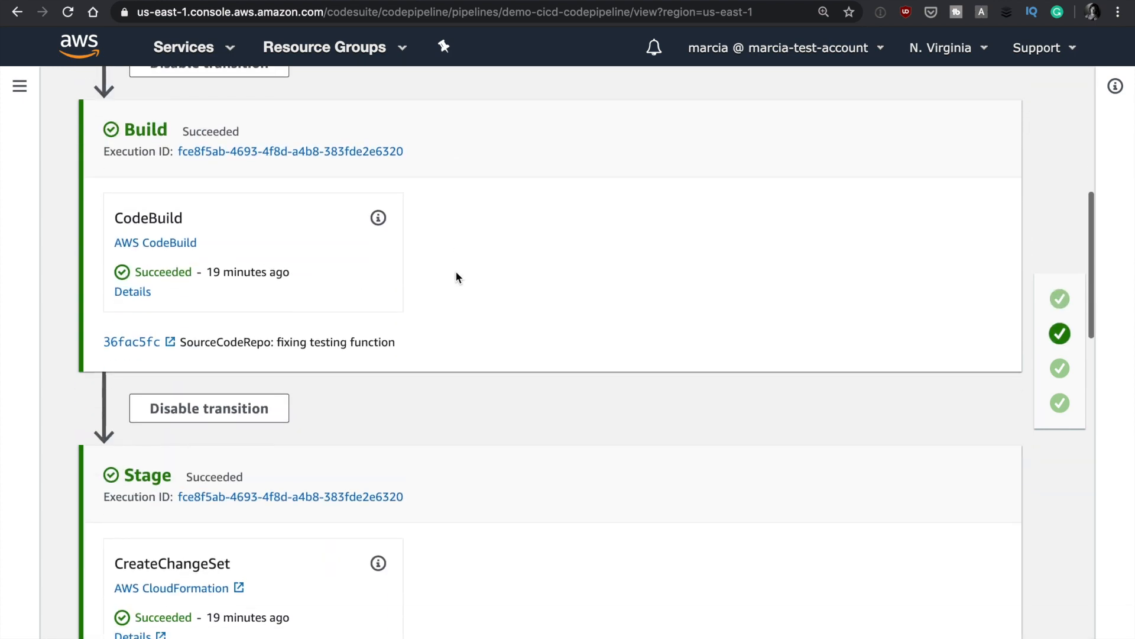
pyautogui.scroll(-5, 455, 270)
pyautogui.scroll(-4, 454, 270)
pyautogui.scroll(-4, 455, 271)
pyautogui.scroll(-4, 455, 270)
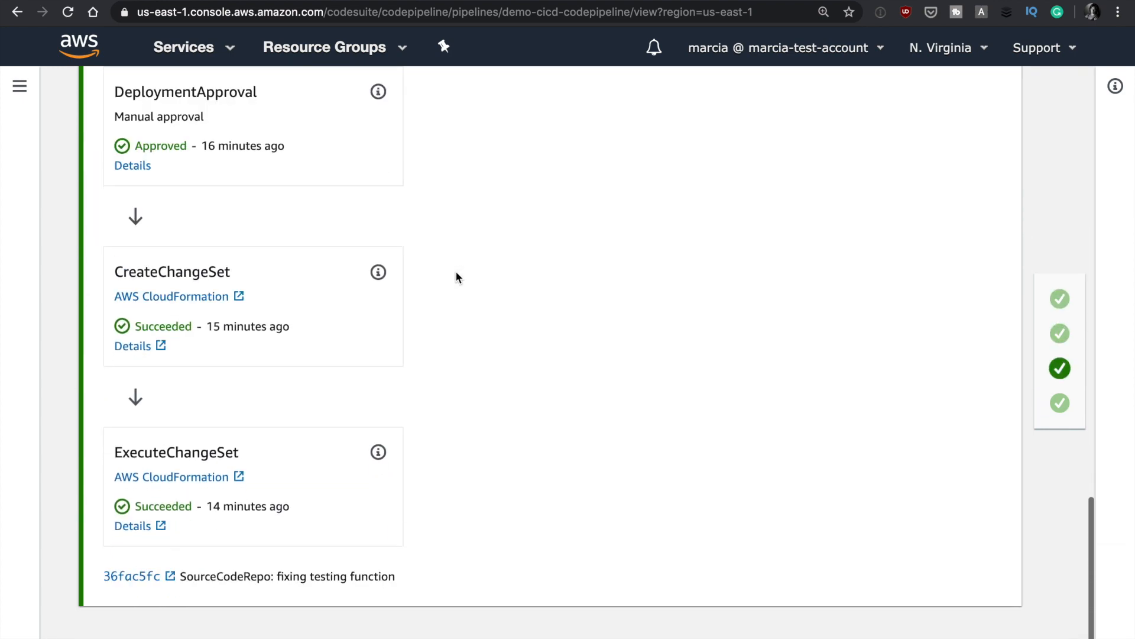
pyautogui.scroll(5, 456, 270)
pyautogui.scroll(8, 455, 271)
pyautogui.scroll(-1, 455, 271)
pyautogui.scroll(-1, 455, 271)
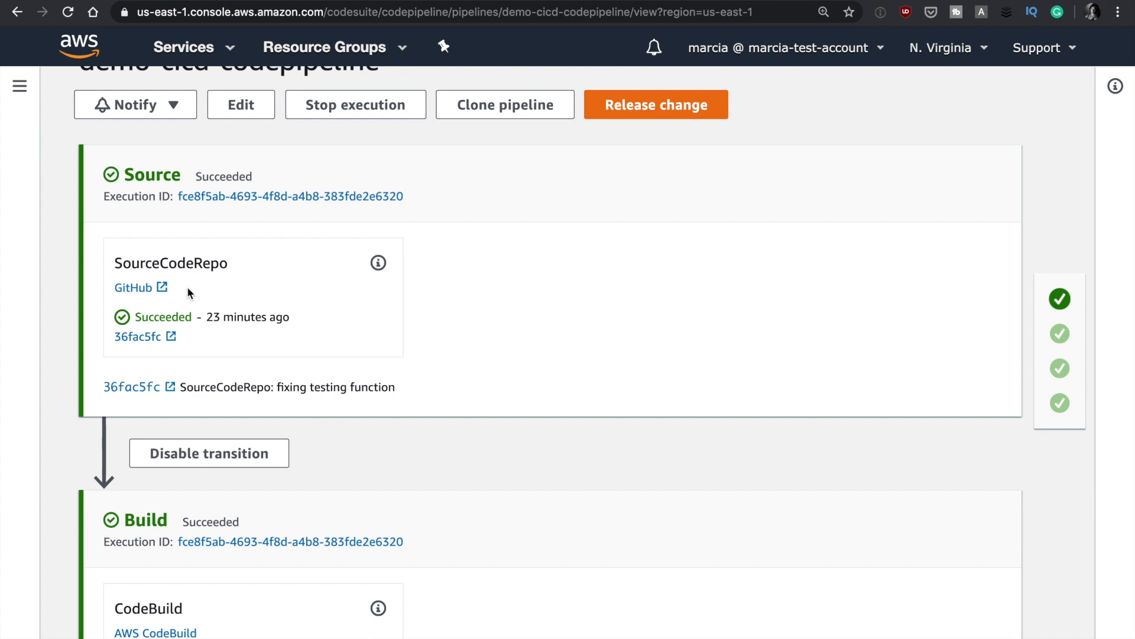
pyautogui.scroll(-3, 187, 287)
pyautogui.scroll(-3, 187, 287)
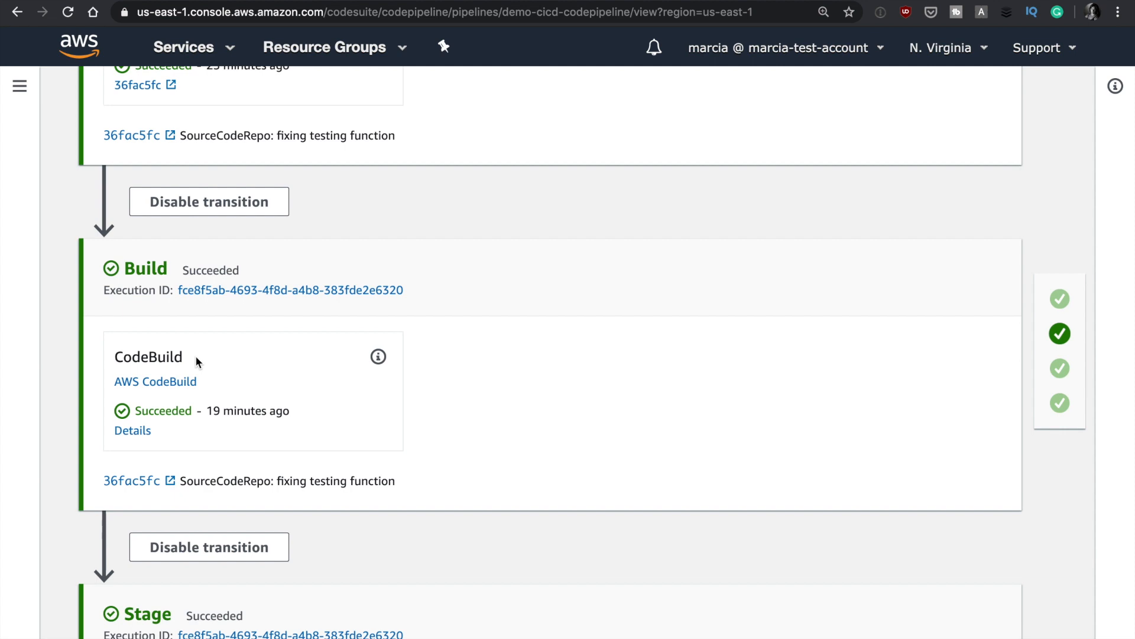
pyautogui.scroll(-1, 195, 355)
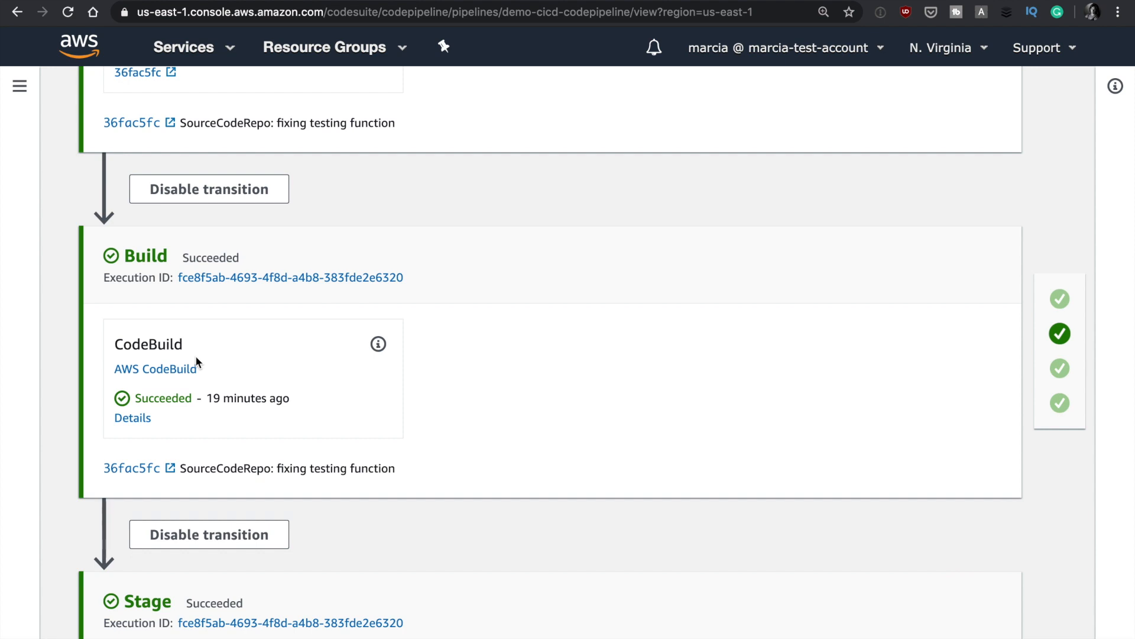
pyautogui.scroll(-5, 195, 359)
pyautogui.scroll(-3, 195, 358)
pyautogui.scroll(-2, 195, 359)
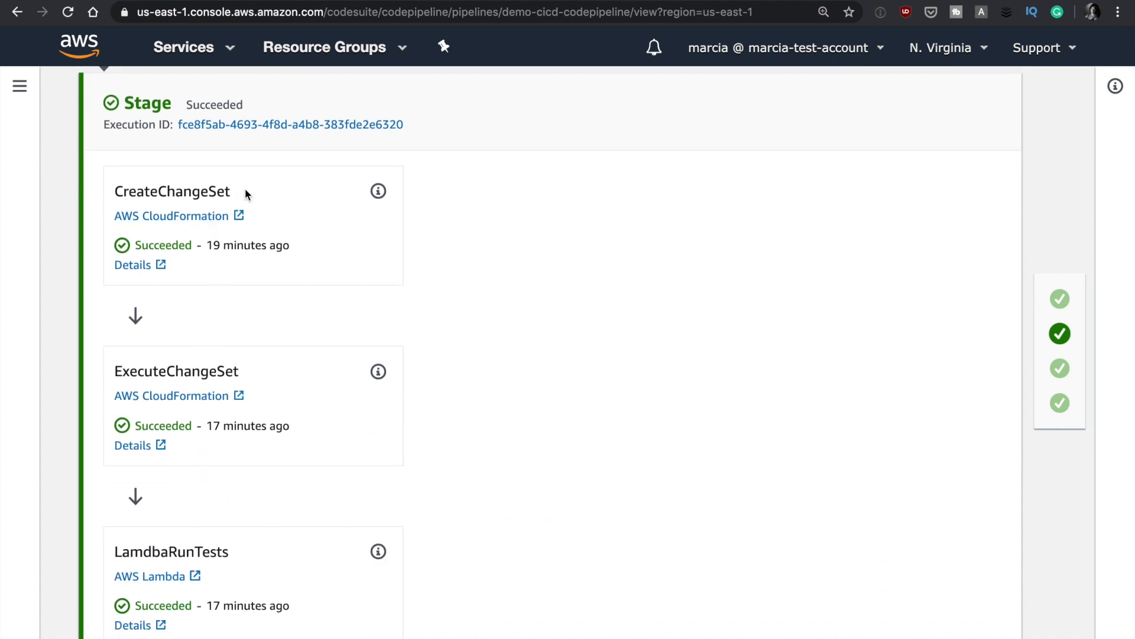
pyautogui.scroll(-1, 245, 188)
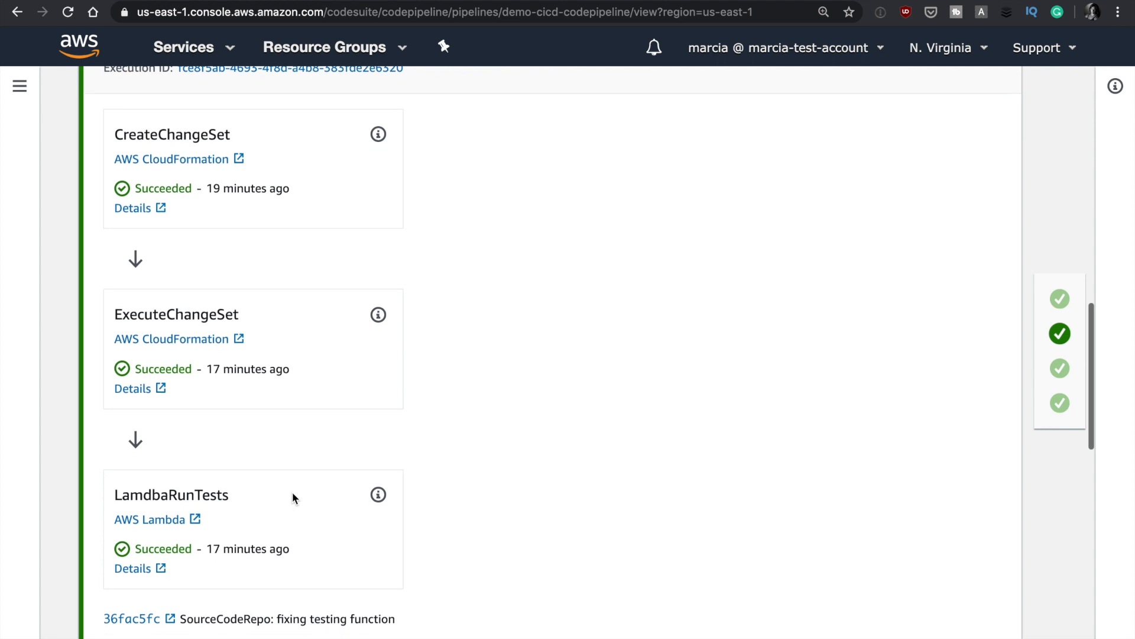
pyautogui.scroll(-2, 293, 499)
pyautogui.scroll(-3, 294, 499)
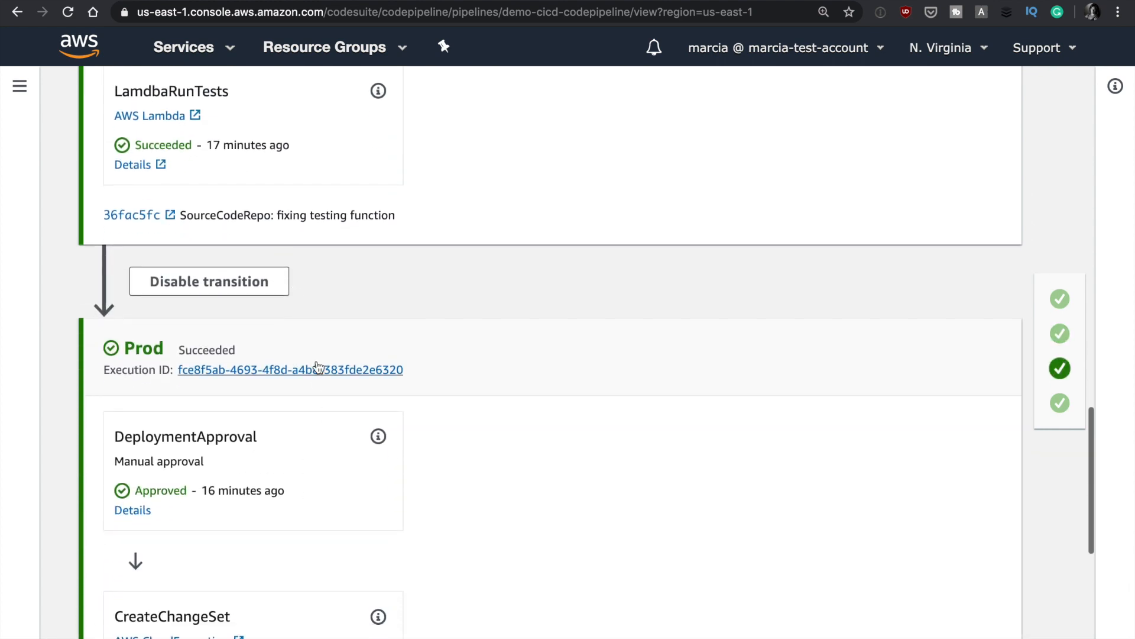
pyautogui.scroll(-1, 333, 462)
pyautogui.scroll(-2, 334, 462)
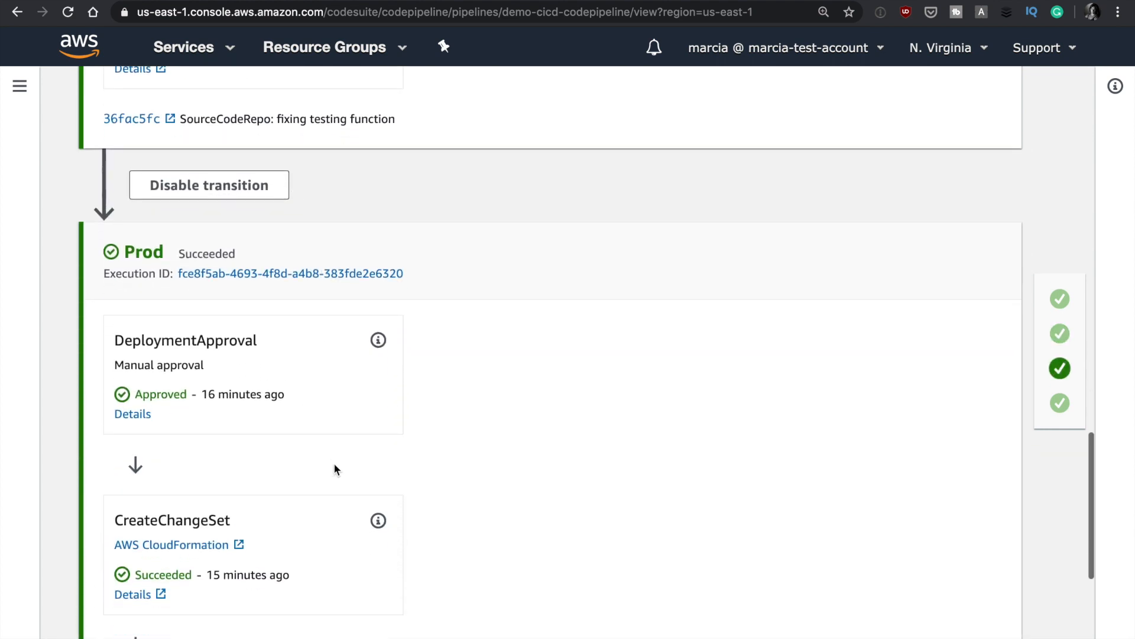
pyautogui.scroll(-2, 334, 462)
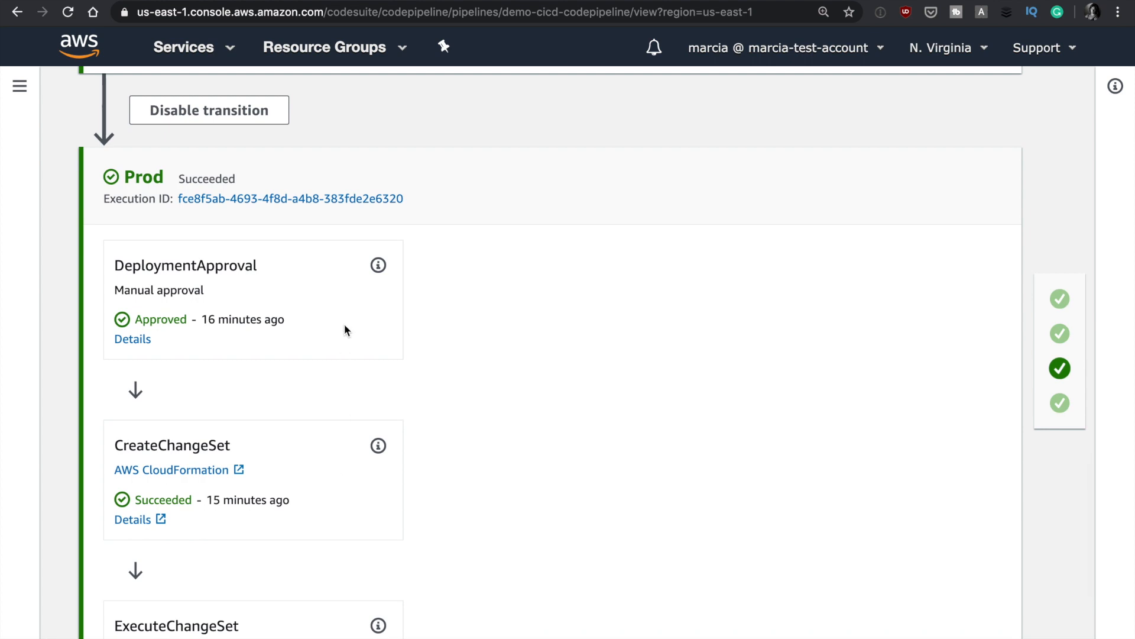
pyautogui.scroll(-2, 344, 331)
pyautogui.scroll(-2, 344, 329)
pyautogui.scroll(-1, 344, 330)
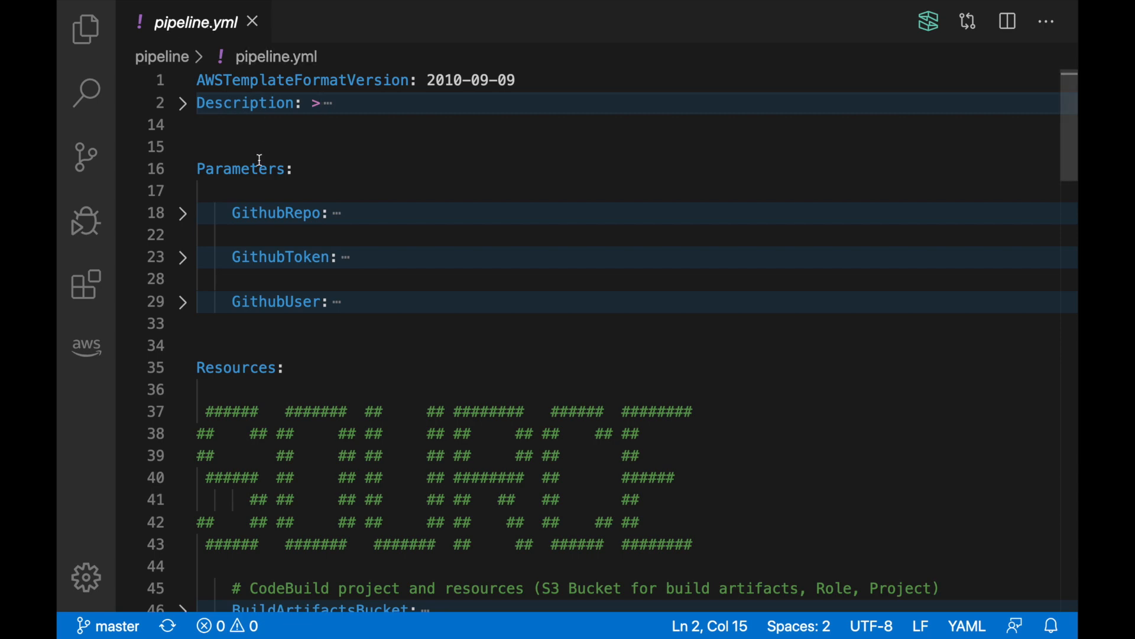
pyautogui.scroll(-20, 260, 160)
pyautogui.scroll(5, 259, 160)
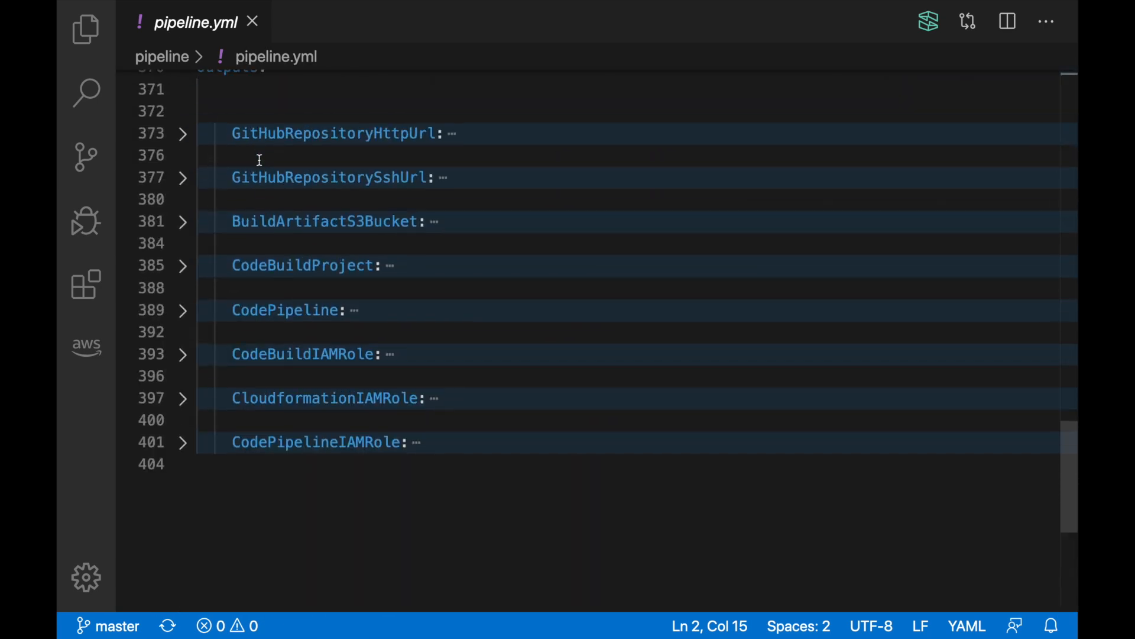
pyautogui.scroll(20, 259, 159)
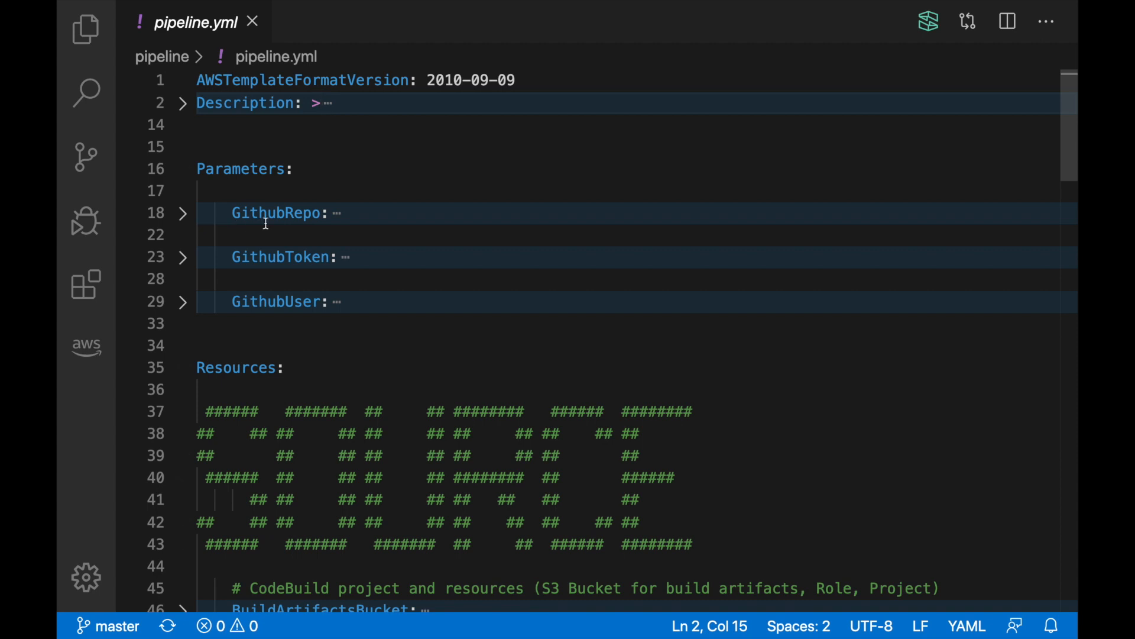
# Expand the GithubRepo, GithubToken and GithubUser parameters and highlight each default SSM path.
pyautogui.click(183, 213)
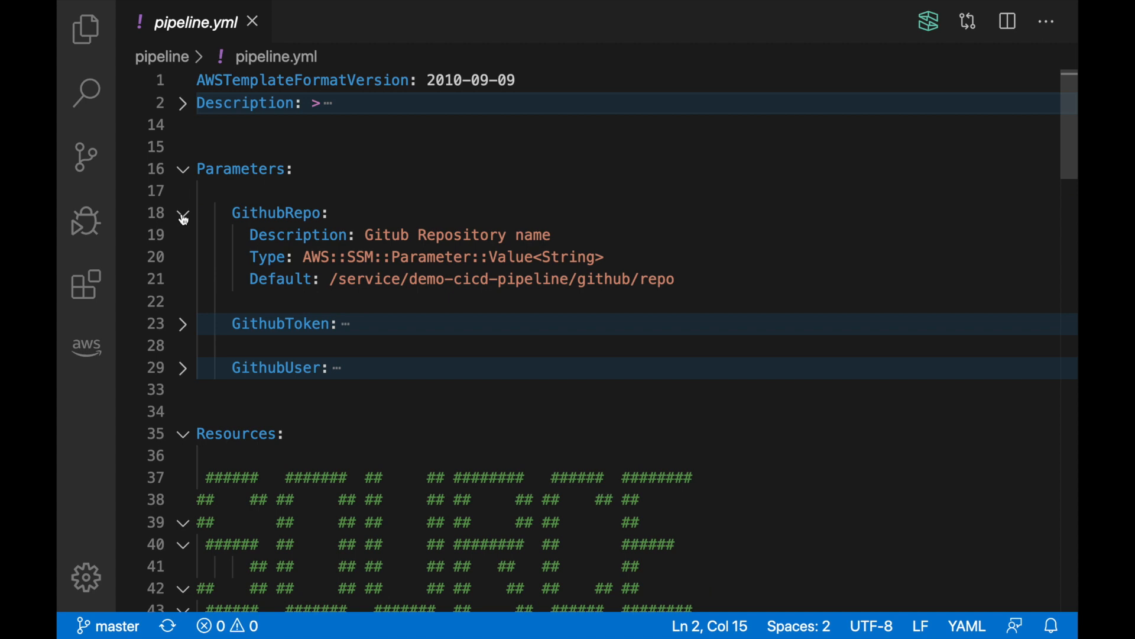
pyautogui.moveTo(675, 279); pyautogui.dragTo(330, 278)
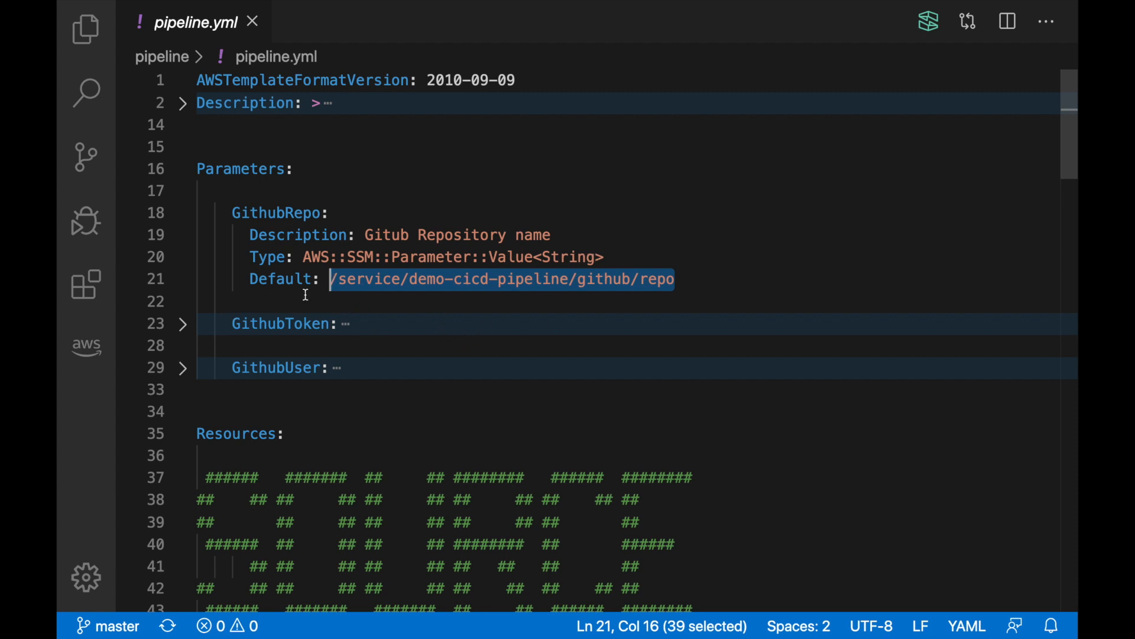
pyautogui.click(184, 323)
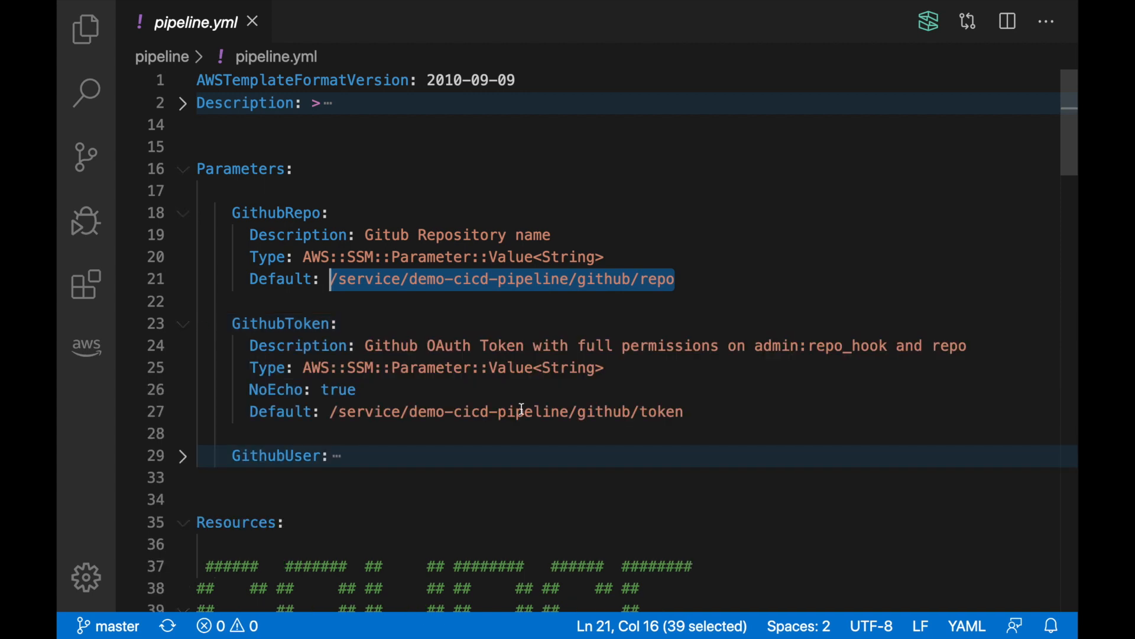
pyautogui.moveTo(683, 411); pyautogui.dragTo(337, 411)
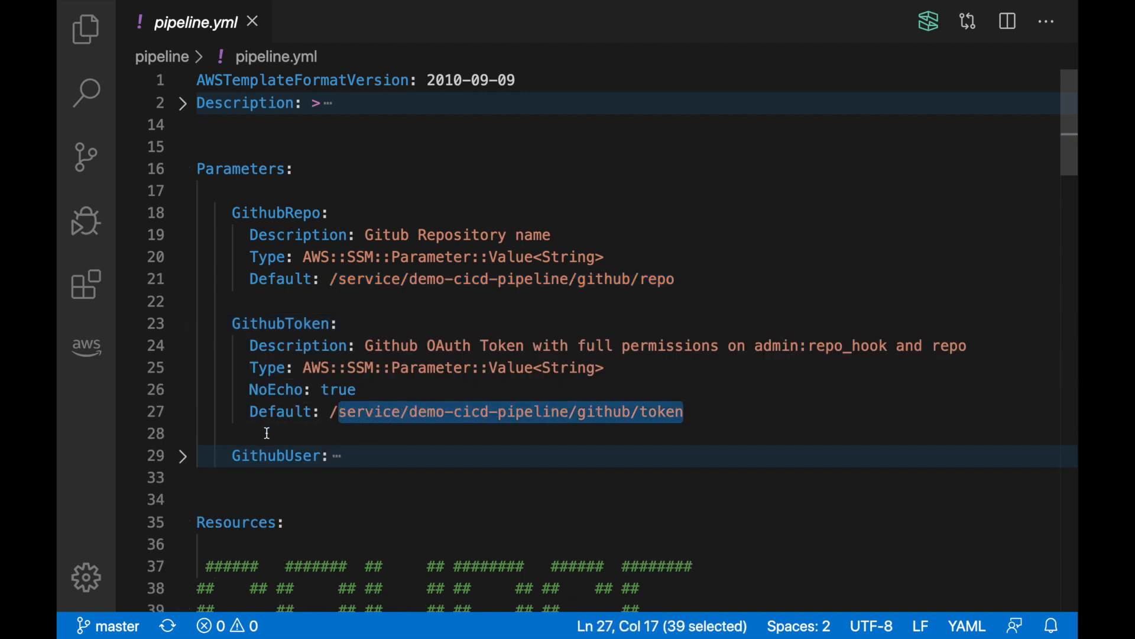
pyautogui.click(184, 455)
pyautogui.moveTo(679, 522)
pyautogui.mouseDown()
pyautogui.moveTo(389, 543)
pyautogui.moveTo(338, 522)
pyautogui.mouseUp()
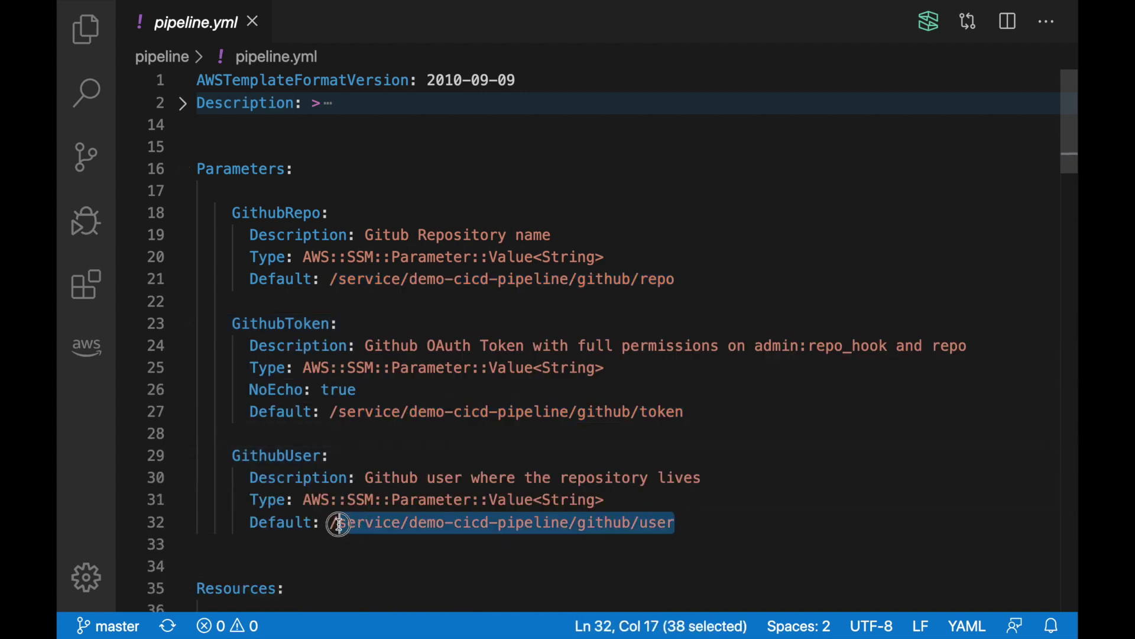
# Fold the GithubRepo, GithubToken and GithubUser parameter blocks again.
pyautogui.click(183, 213)
pyautogui.click(183, 257)
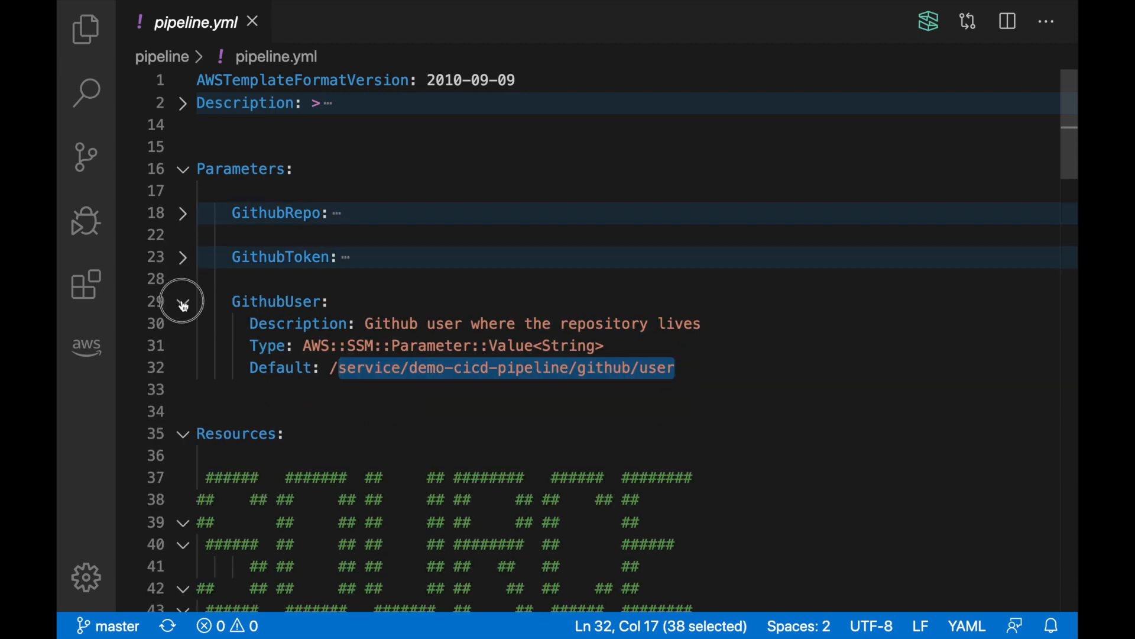
pyautogui.click(184, 302)
pyautogui.scroll(-5, 183, 306)
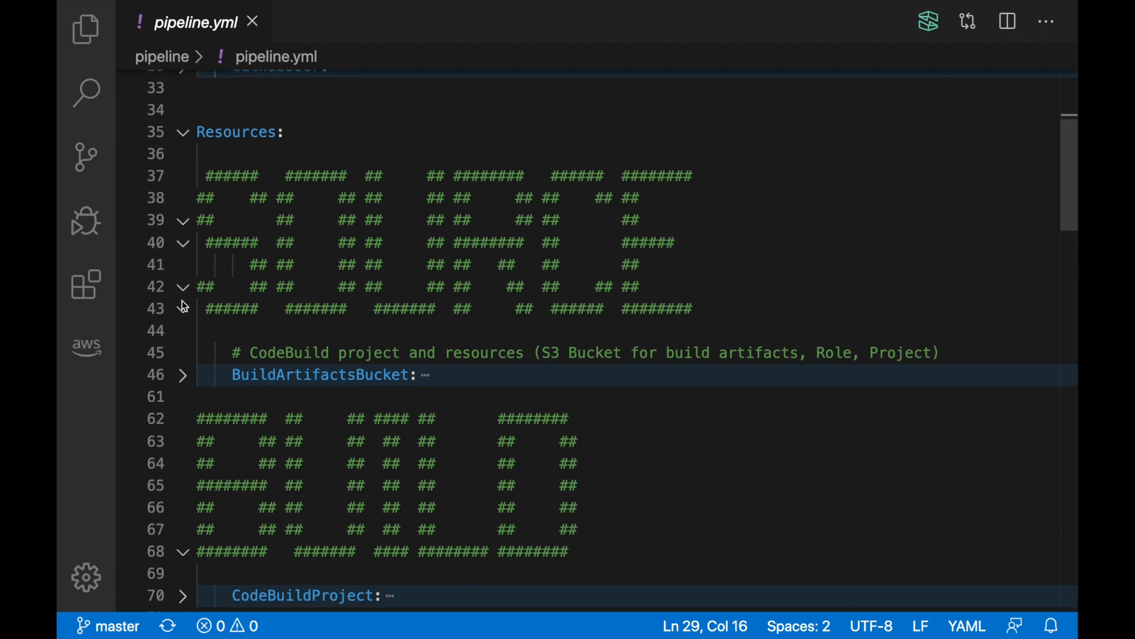
# Review the BuildArtifactsBucket resource definition and leave it folded.
pyautogui.click(184, 373)
pyautogui.scroll(-3, 184, 373)
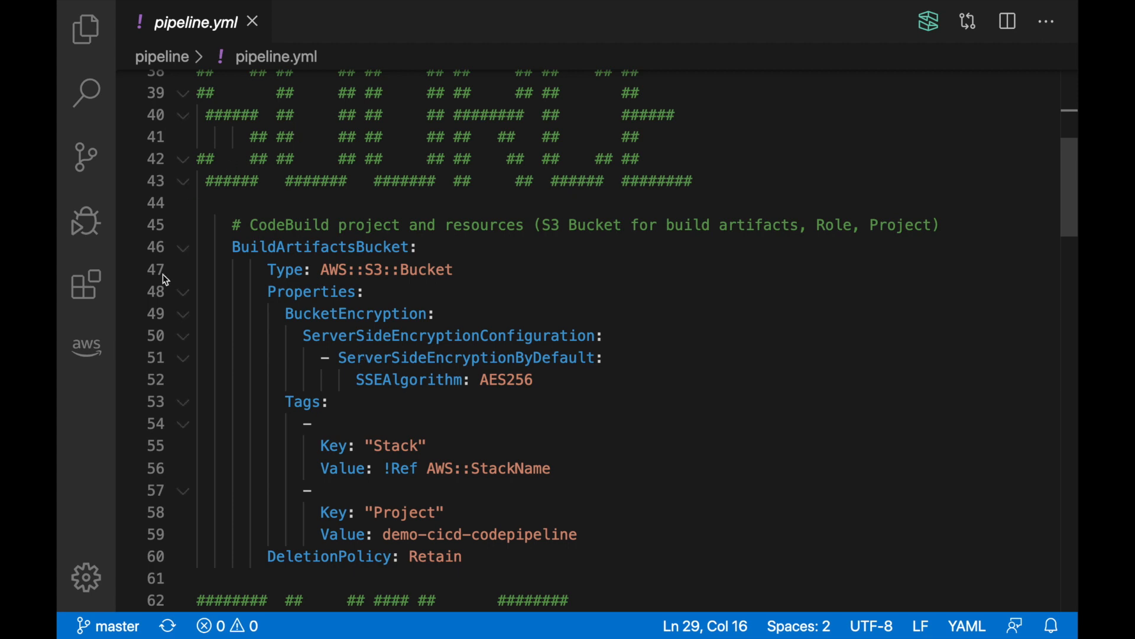
pyautogui.click(183, 248)
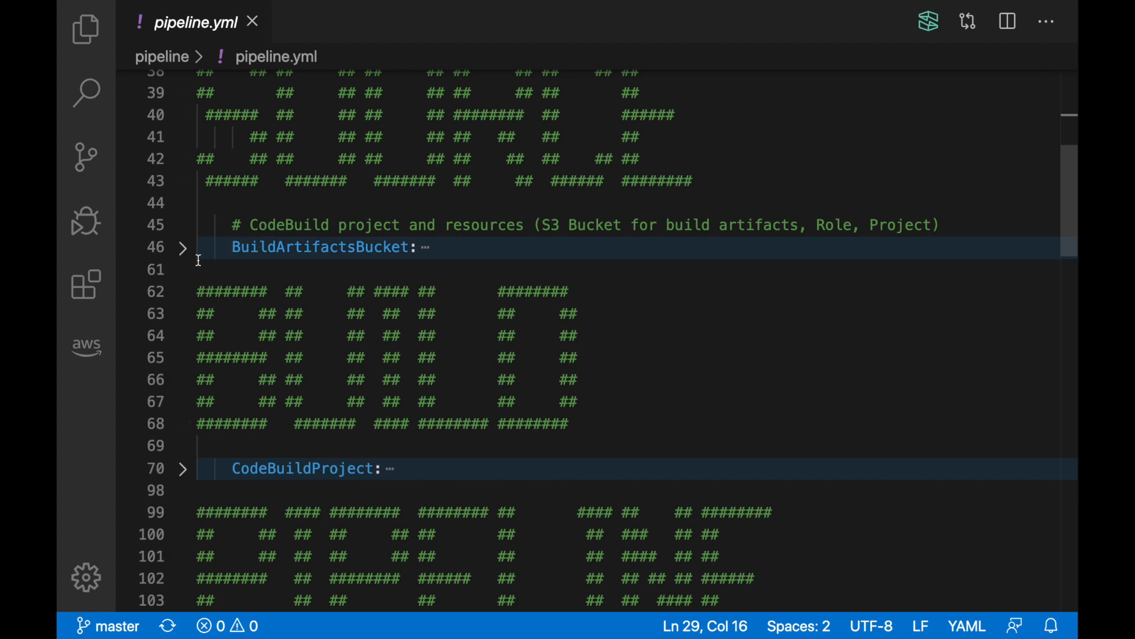
pyautogui.click(183, 247)
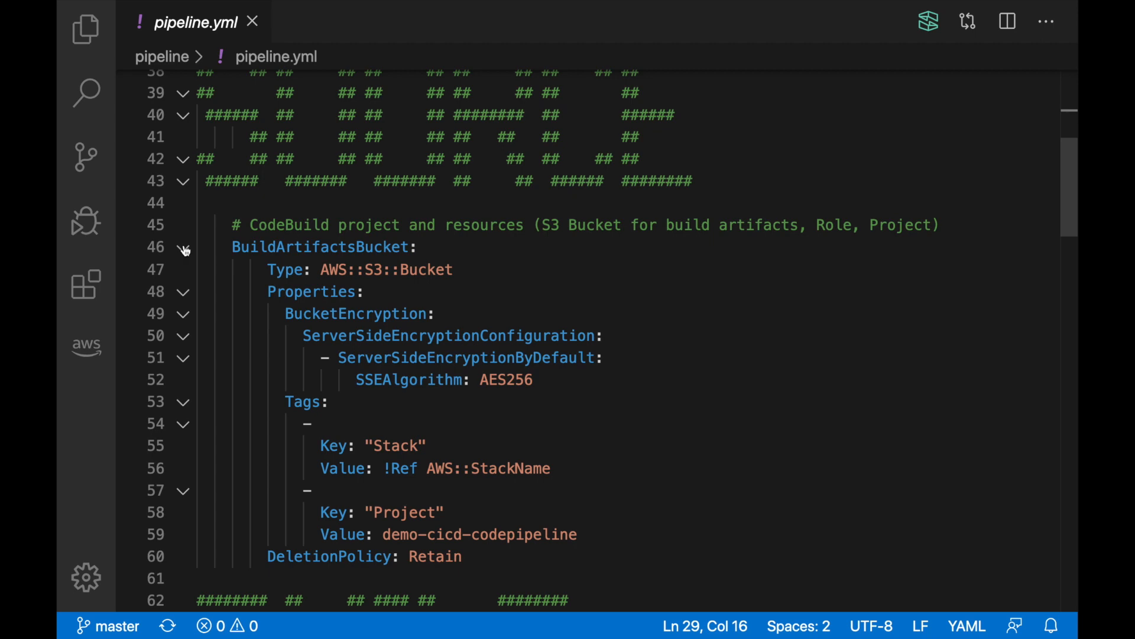
pyautogui.click(183, 247)
pyautogui.scroll(-5, 232, 261)
pyautogui.scroll(1, 233, 260)
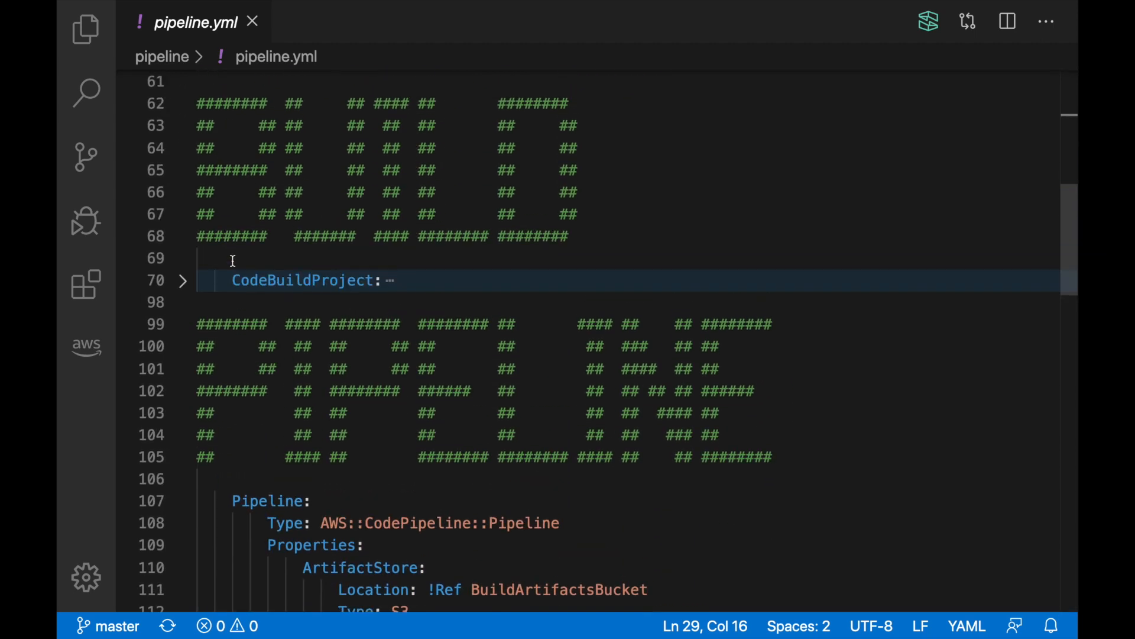
# Expand CodeBuildProject and highlight its environment type, compute lines and image docs link.
pyautogui.click(182, 280)
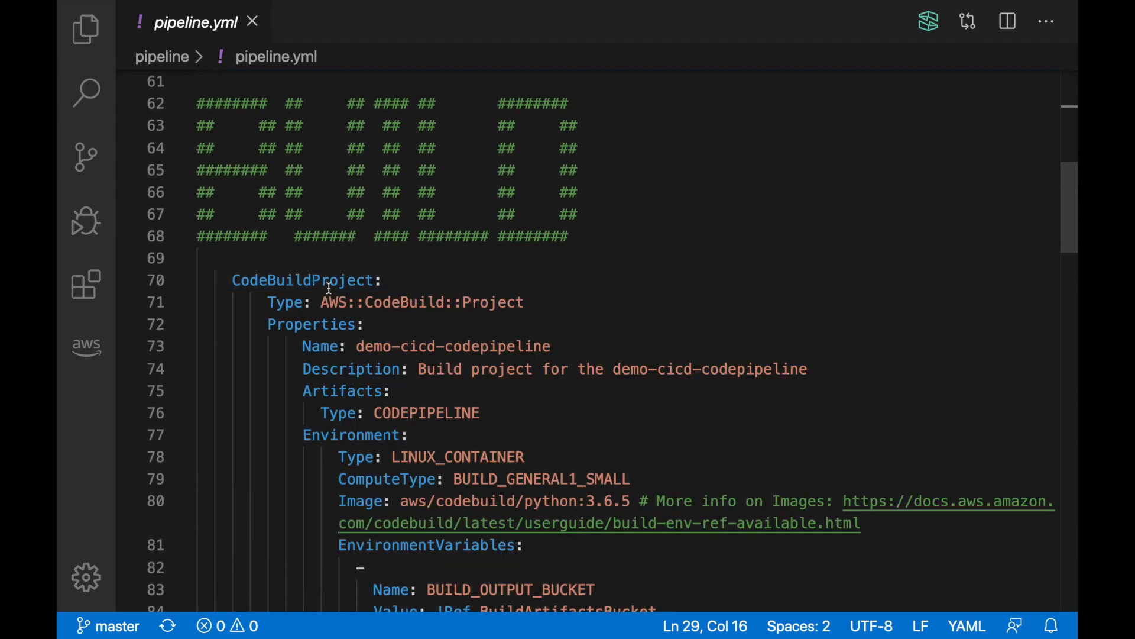
pyautogui.scroll(-5, 329, 286)
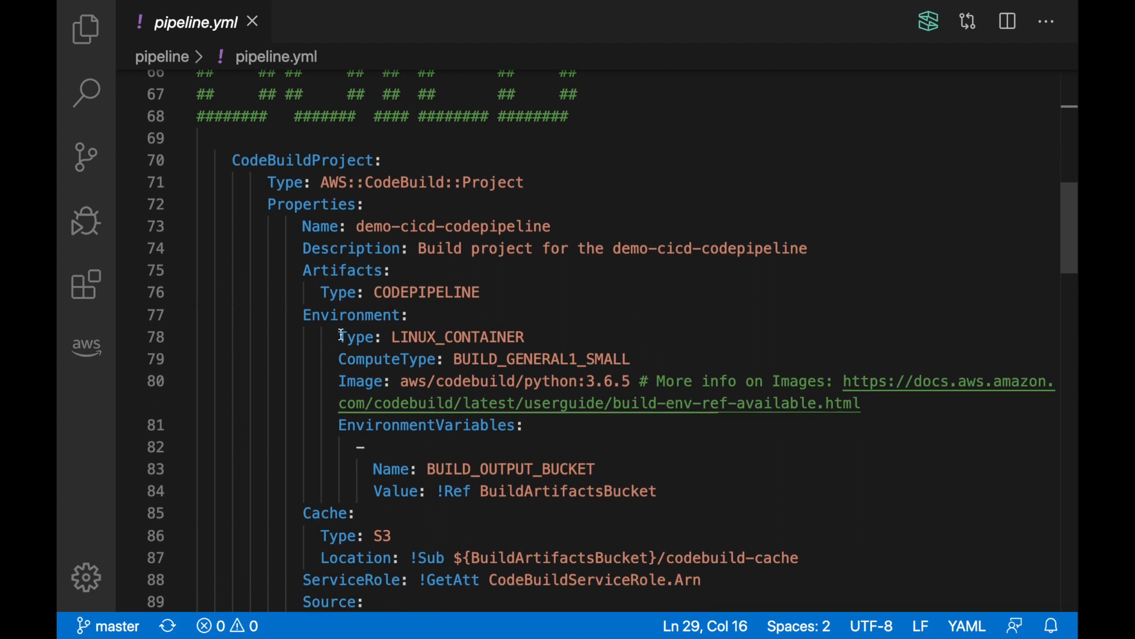
pyautogui.moveTo(339, 334)
pyautogui.mouseDown()
pyautogui.moveTo(671, 370)
pyautogui.moveTo(627, 381)
pyautogui.mouseUp()
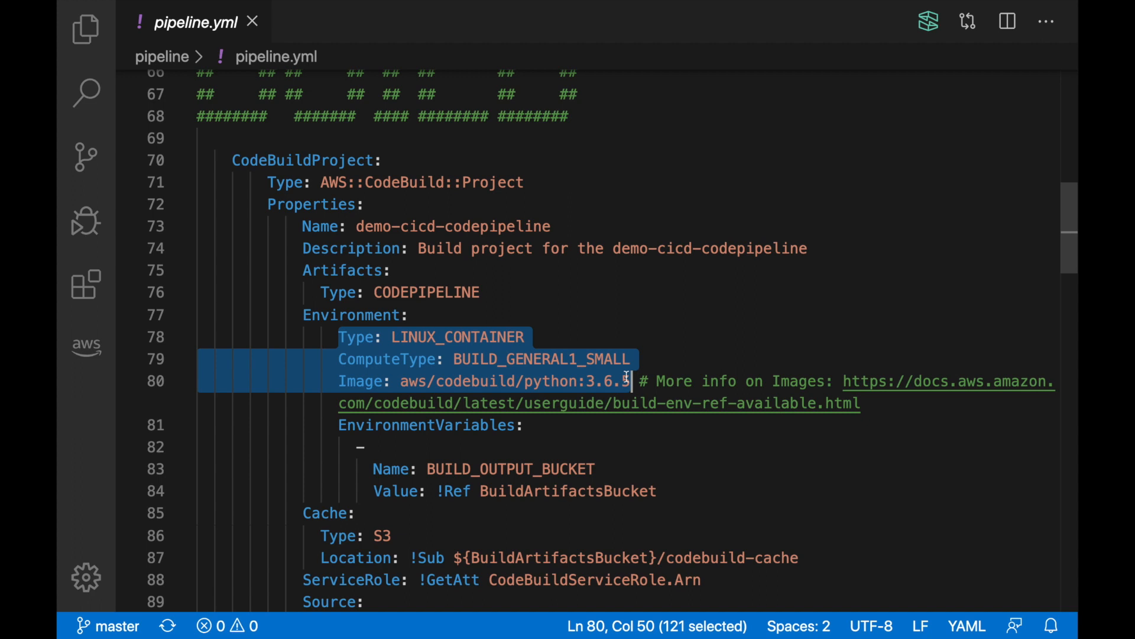
pyautogui.moveTo(860, 403); pyautogui.dragTo(844, 381)
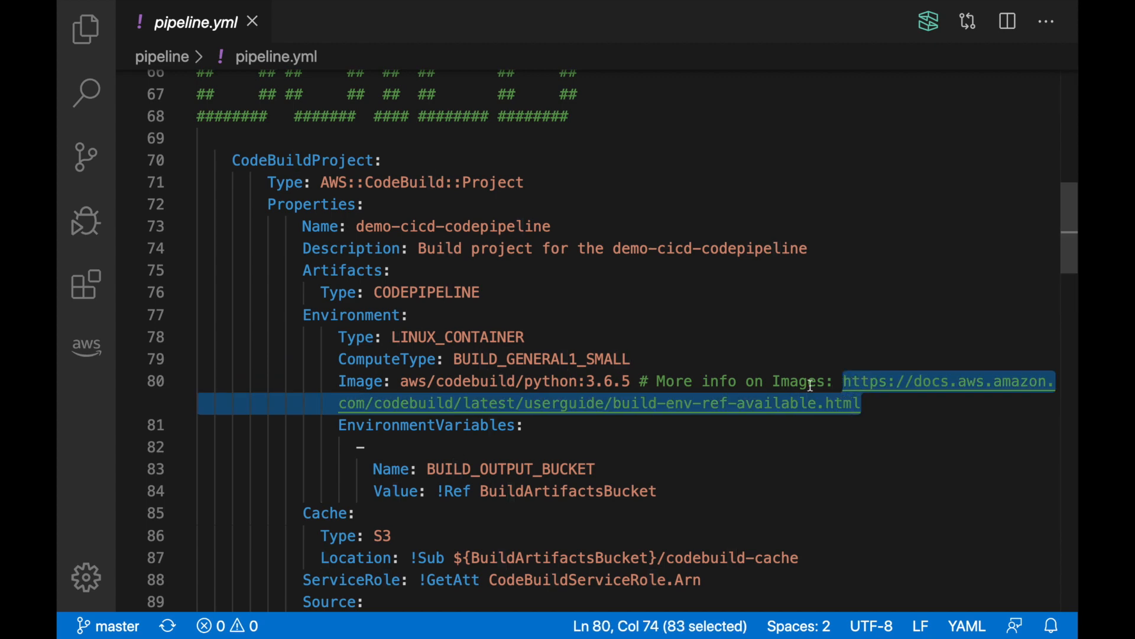
# Fold CodeBuildProject and expand the Source stage, picking out its master branch value.
pyautogui.click(184, 160)
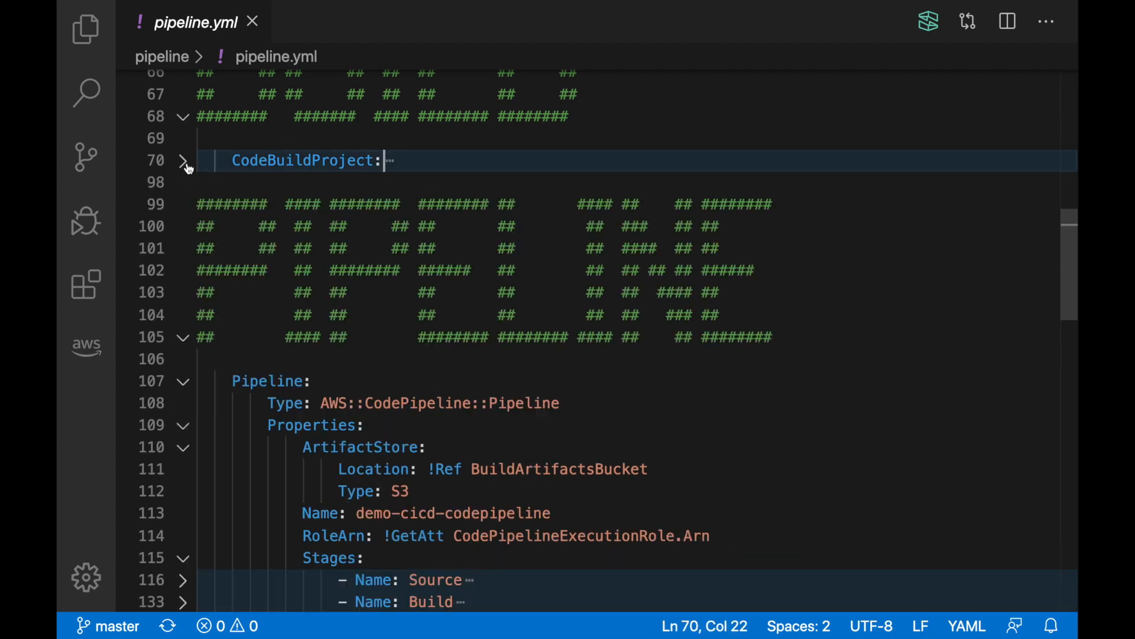
pyautogui.scroll(-8, 261, 257)
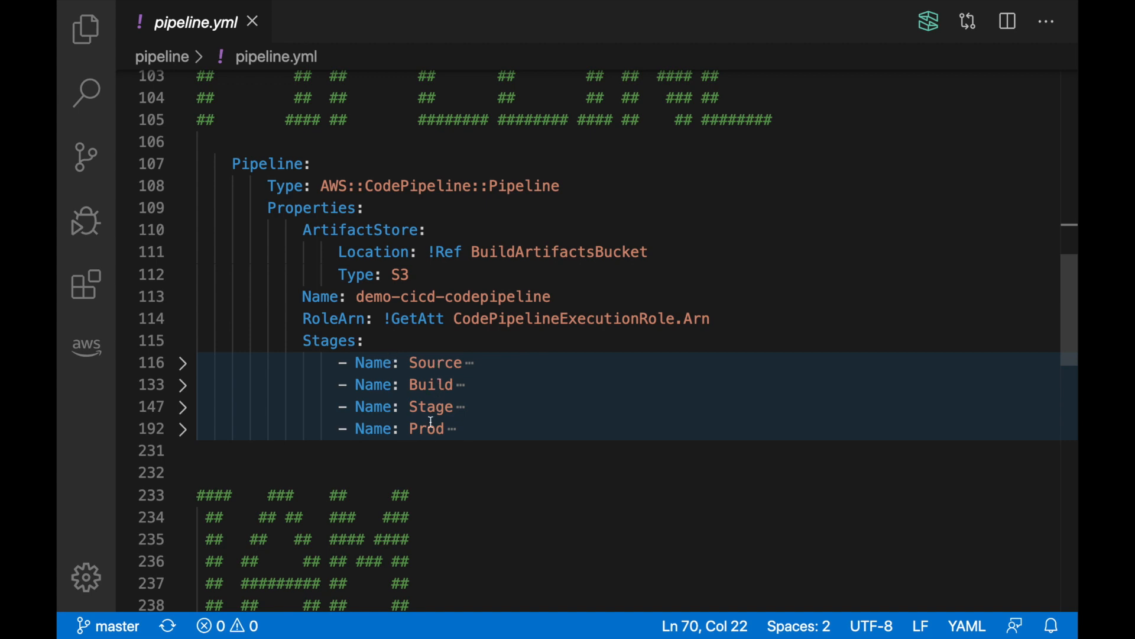
pyautogui.click(182, 362)
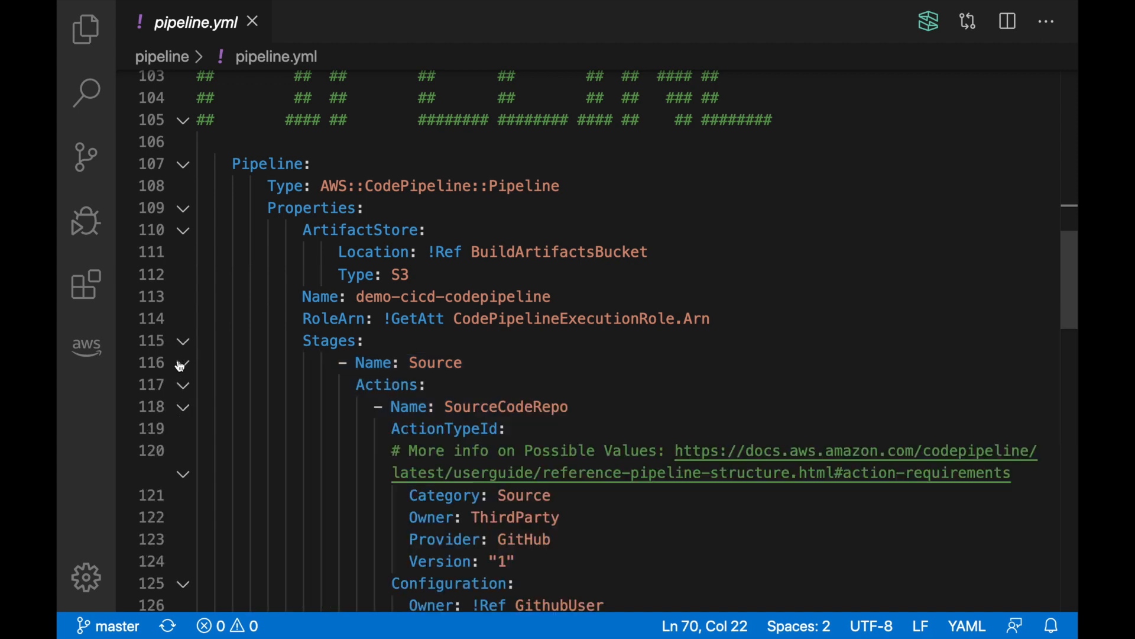
pyautogui.scroll(-3, 407, 380)
pyautogui.scroll(-1, 408, 380)
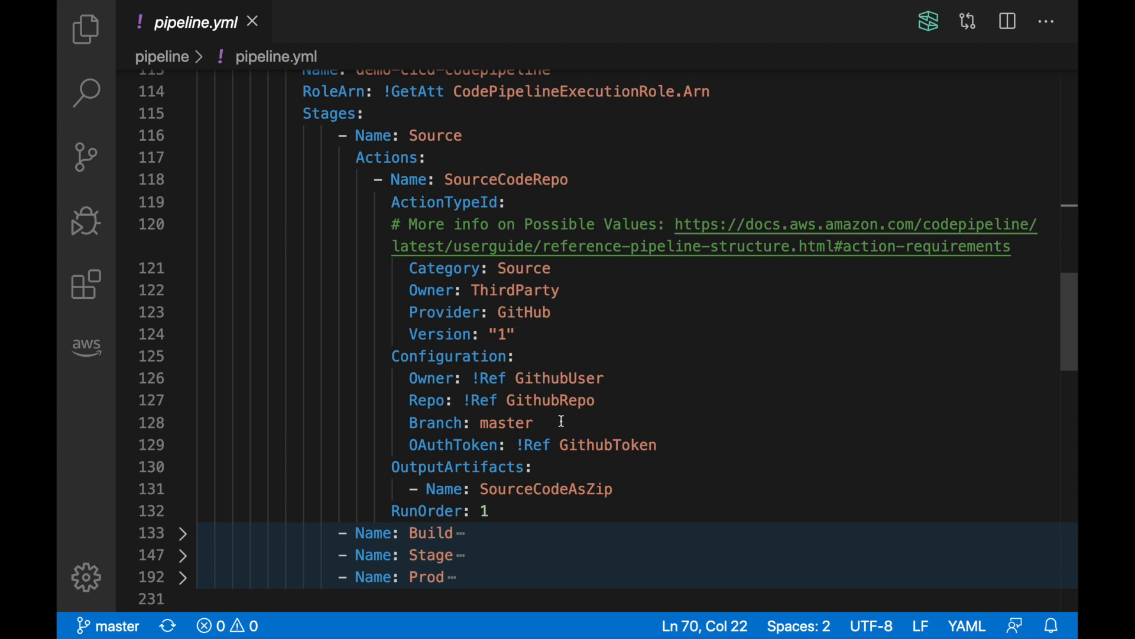
pyautogui.doubleClick(529, 422)
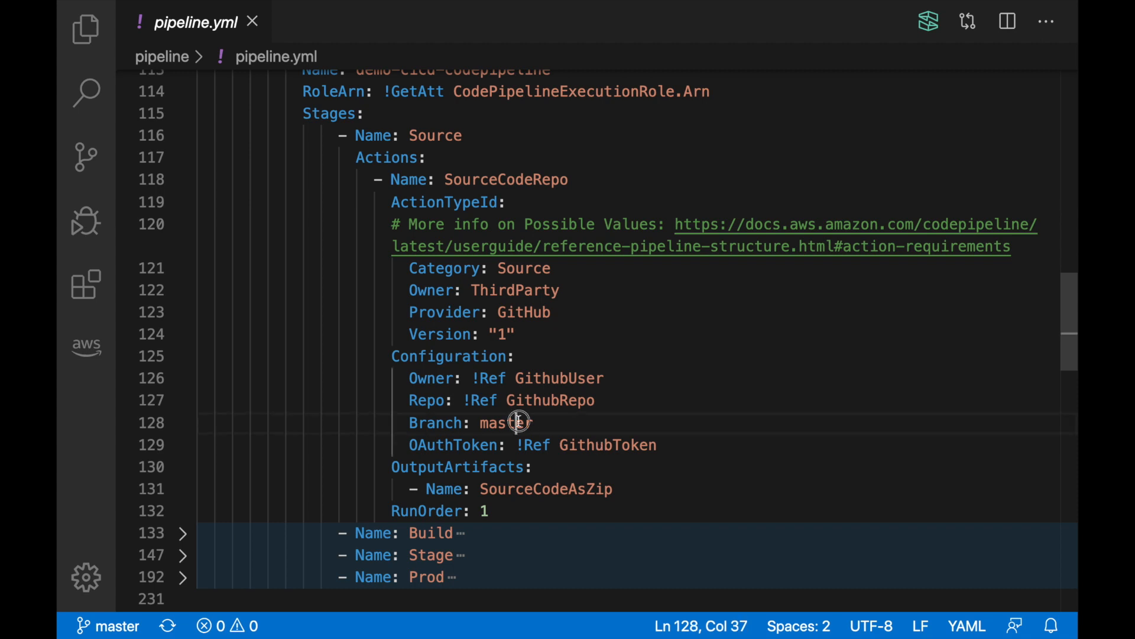
pyautogui.click(569, 424)
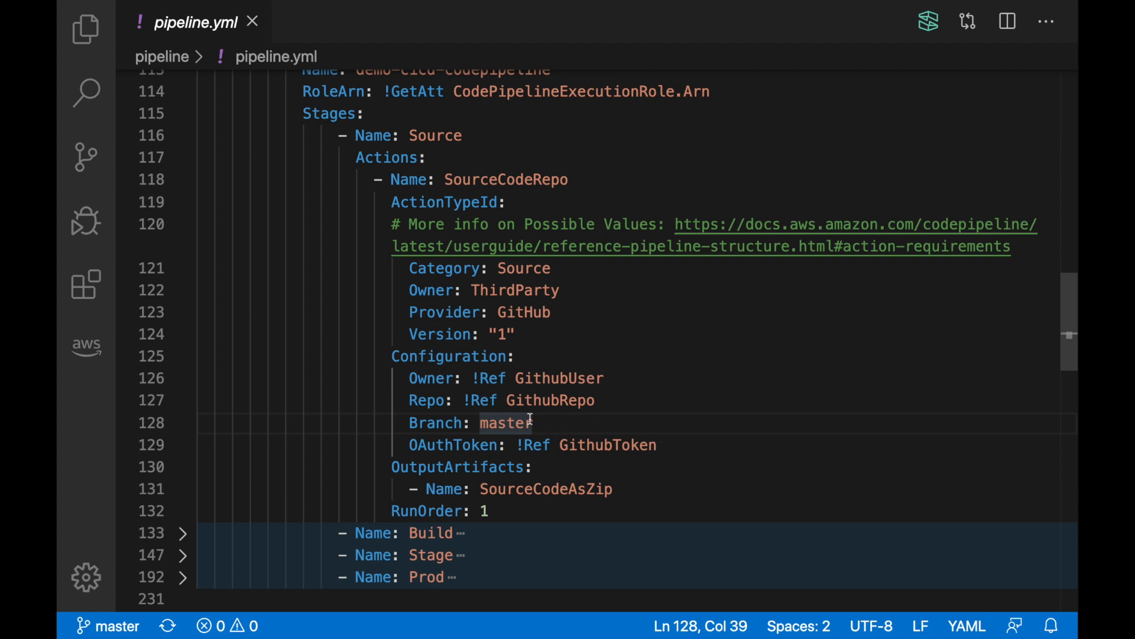
# Highlight the Source stage's GithubUser and GithubRepo references and the master branch.
pyautogui.click(539, 379)
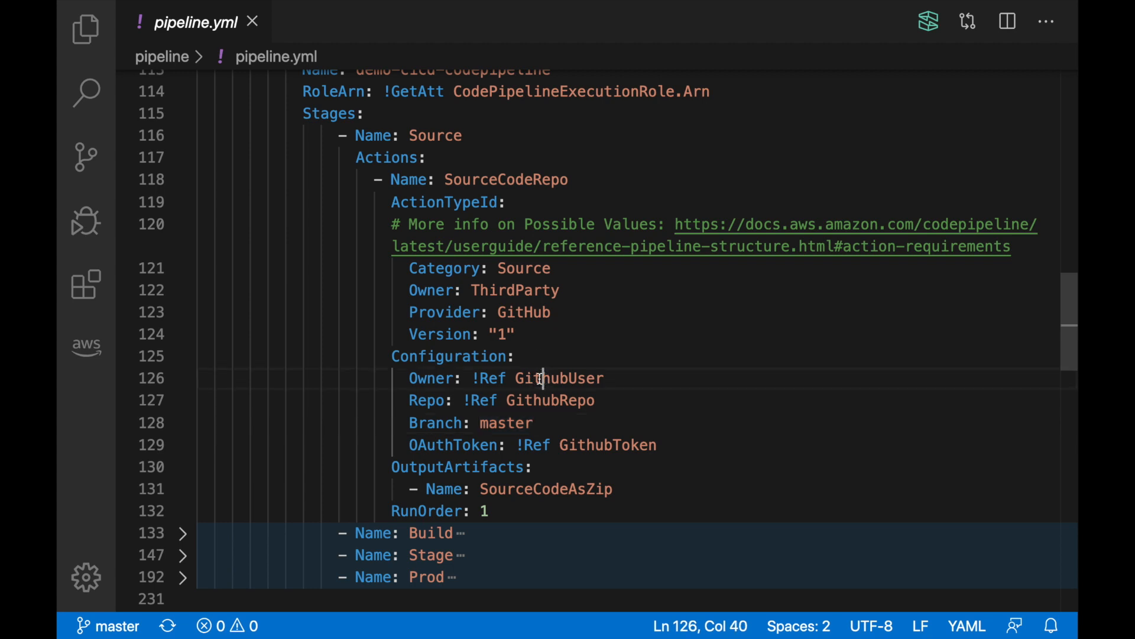
pyautogui.doubleClick(540, 378)
pyautogui.doubleClick(544, 399)
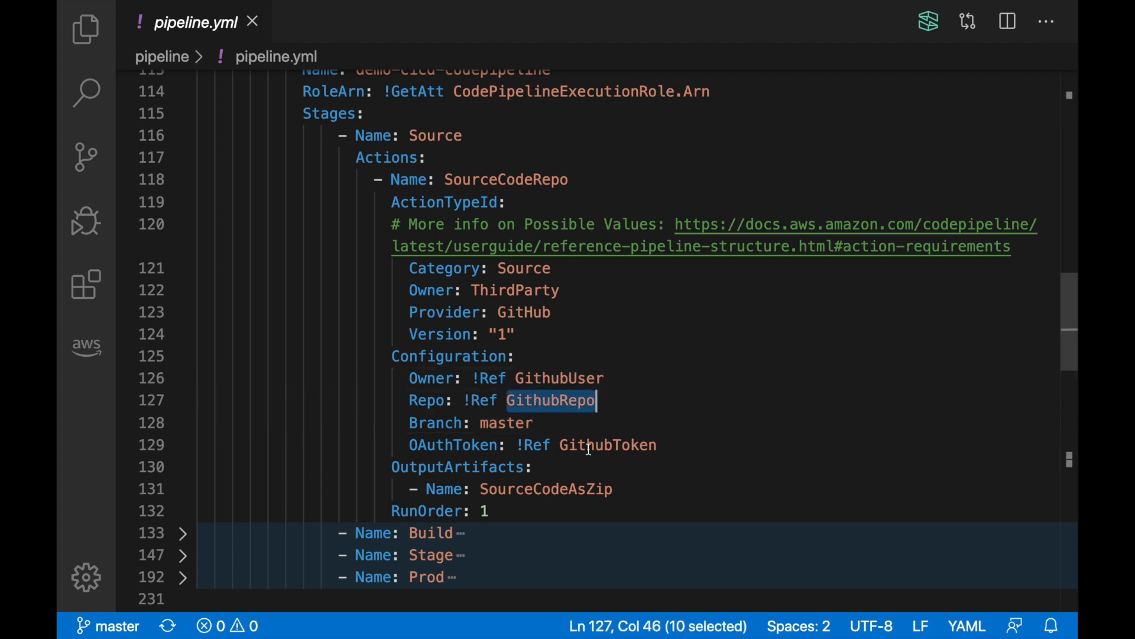
pyautogui.doubleClick(514, 422)
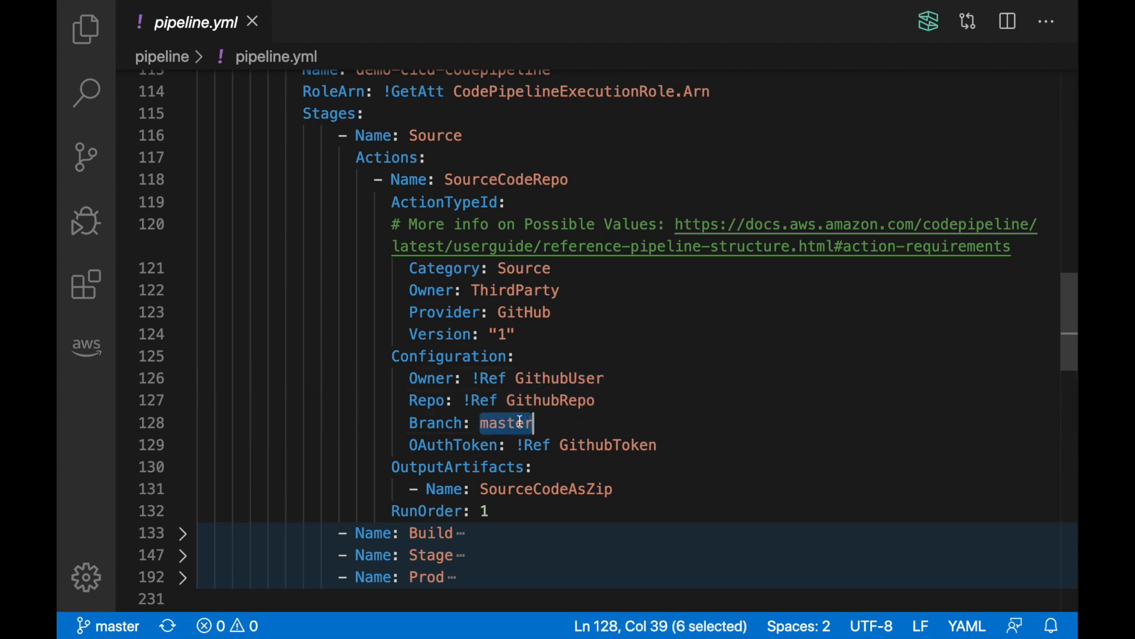
# Fold the Source stage, review the Build stage's action, then fold Build too.
pyautogui.moveTo(184, 135)
pyautogui.click(183, 136)
pyautogui.click(183, 158)
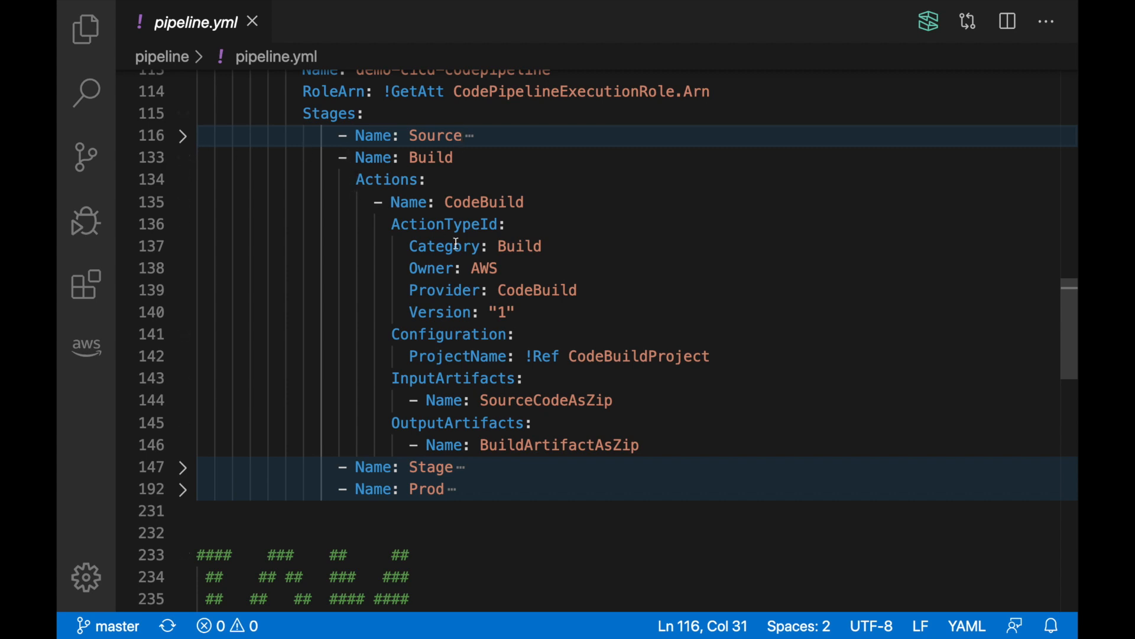
pyautogui.click(183, 158)
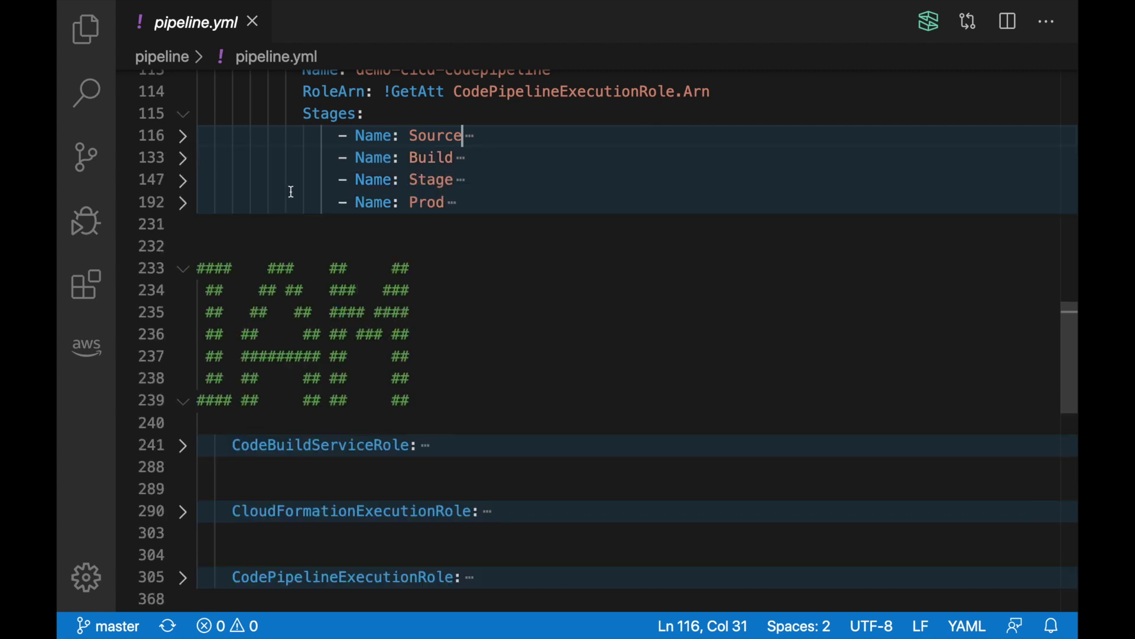
pyautogui.click(182, 182)
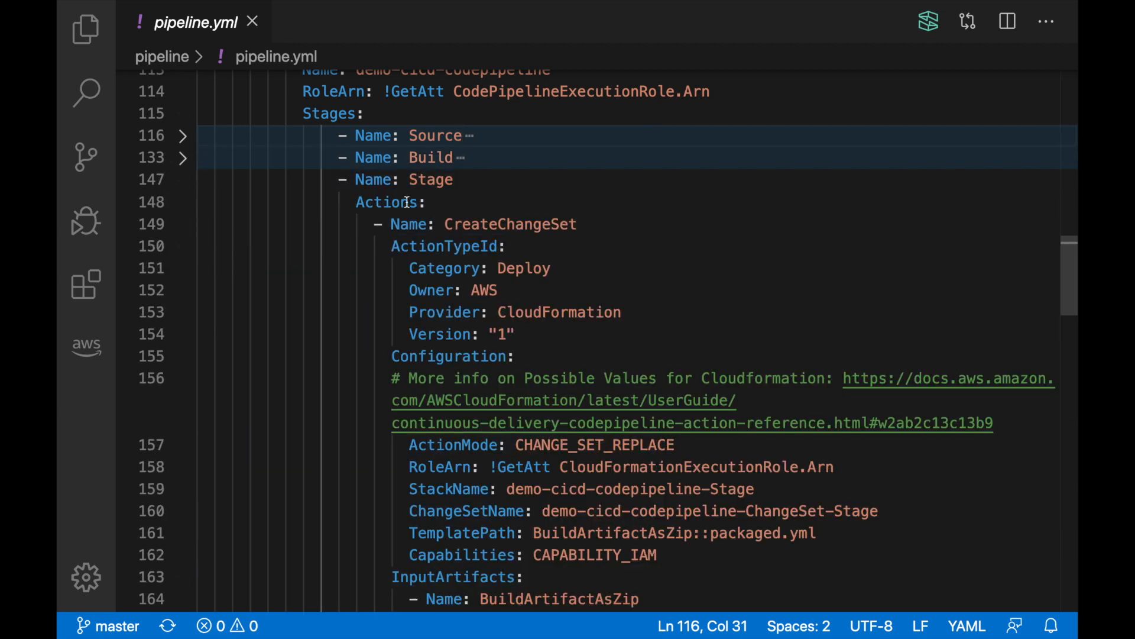
pyautogui.click(182, 225)
pyautogui.click(183, 247)
pyautogui.click(182, 269)
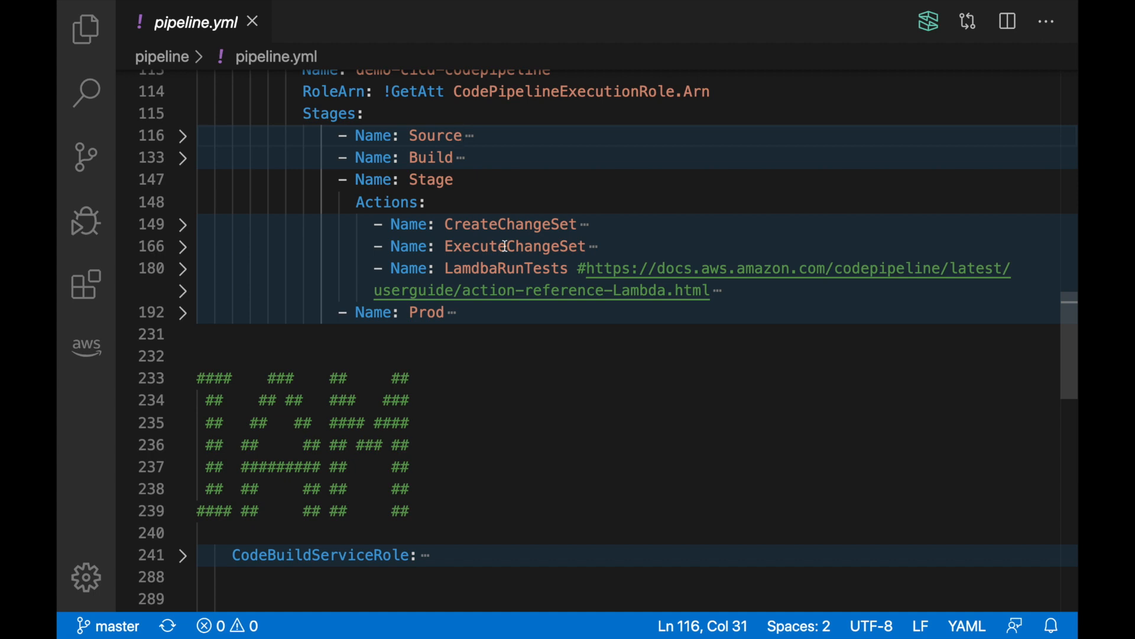
pyautogui.click(183, 223)
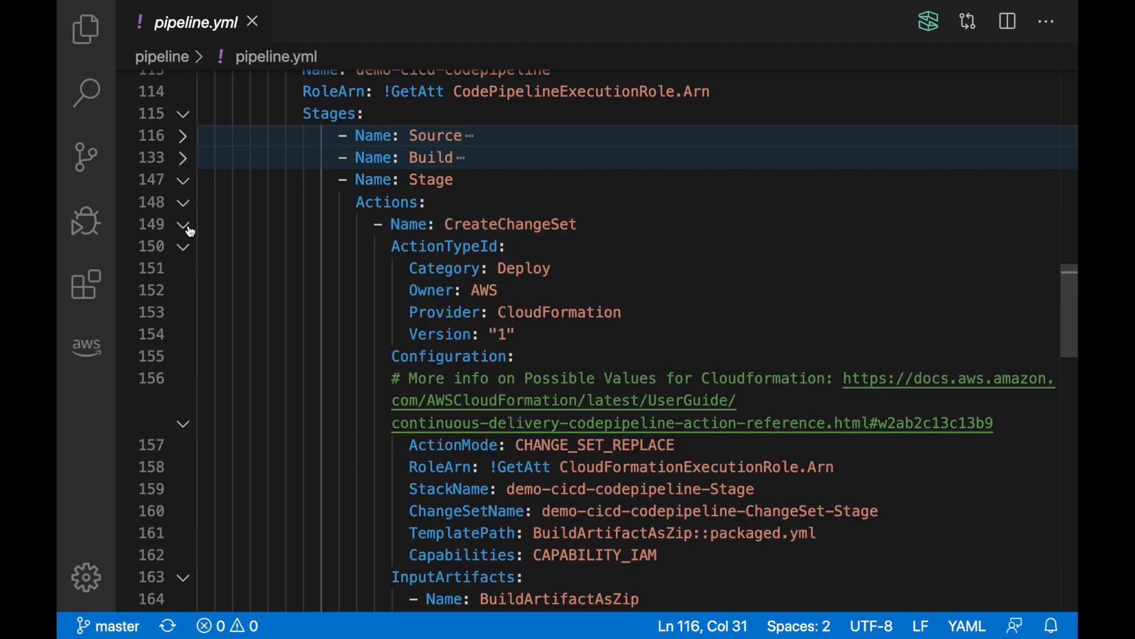
pyautogui.scroll(-2, 422, 245)
pyautogui.scroll(-2, 423, 245)
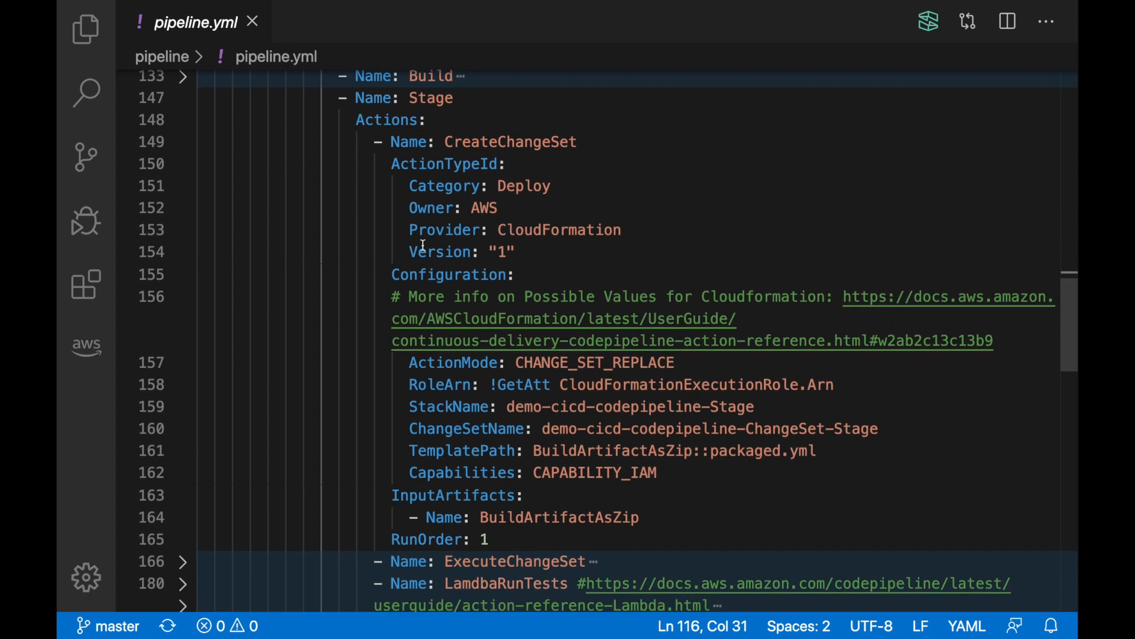
pyautogui.moveTo(816, 450); pyautogui.dragTo(711, 452)
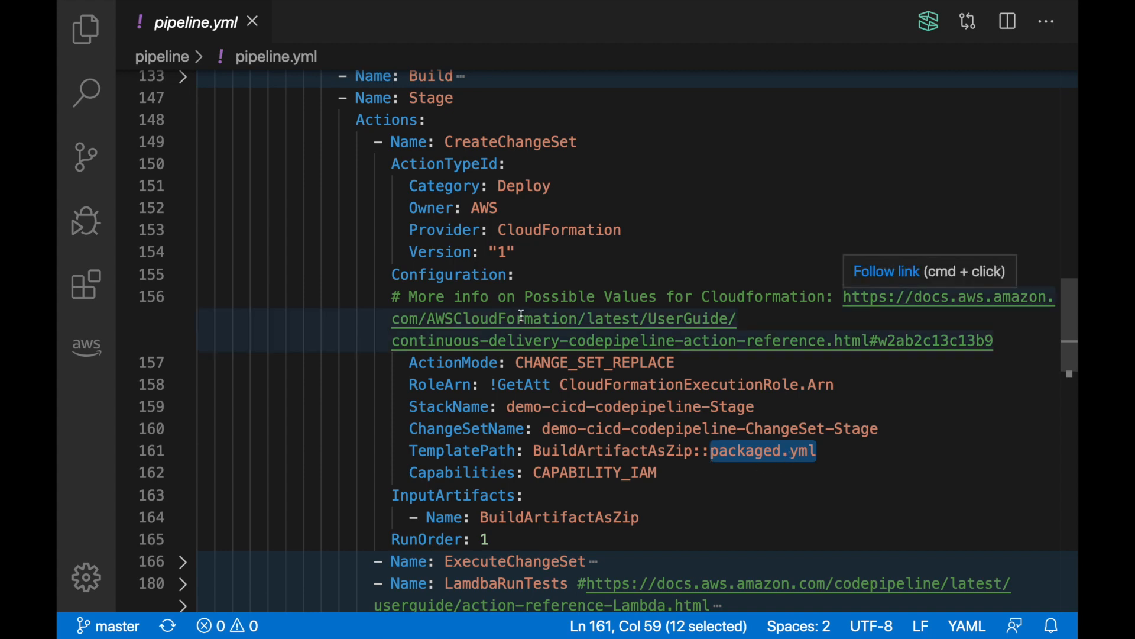
pyautogui.scroll(-4, 450, 411)
pyautogui.scroll(-1, 450, 413)
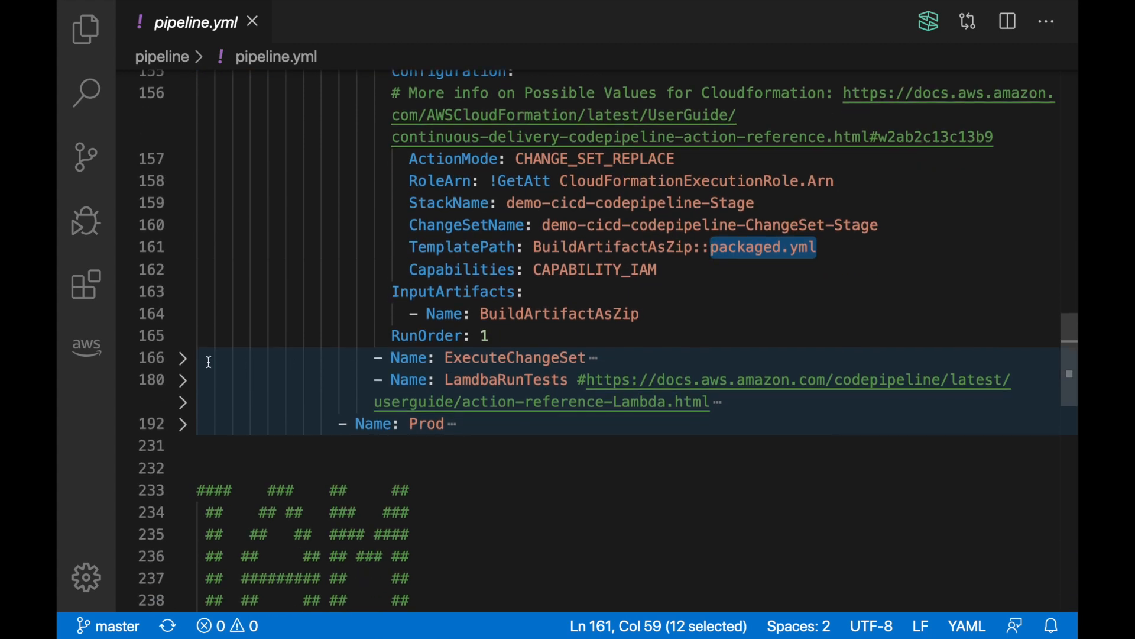
pyautogui.click(183, 379)
pyautogui.scroll(-3, 441, 399)
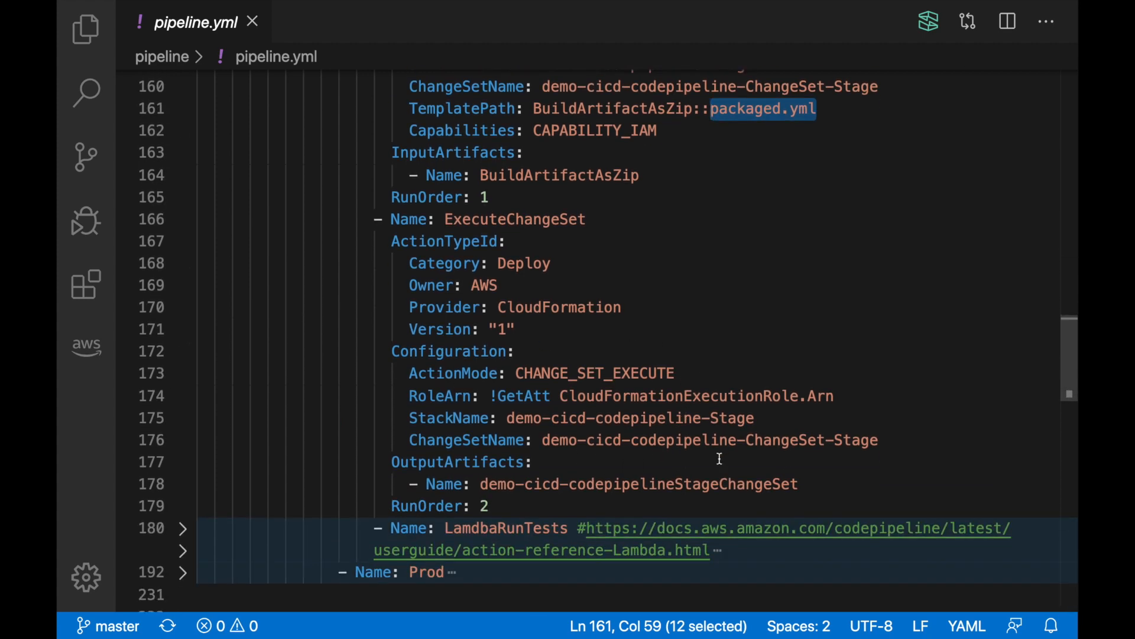
pyautogui.scroll(3, 590, 344)
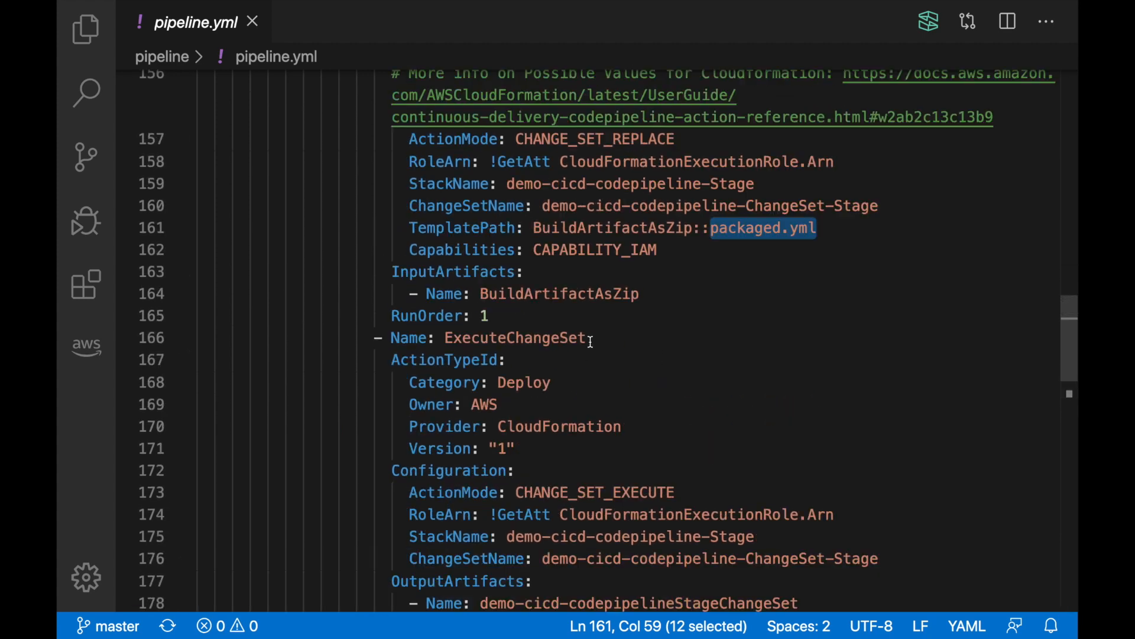
pyautogui.scroll(2, 590, 343)
pyautogui.scroll(-3, 589, 344)
pyautogui.scroll(-3, 460, 391)
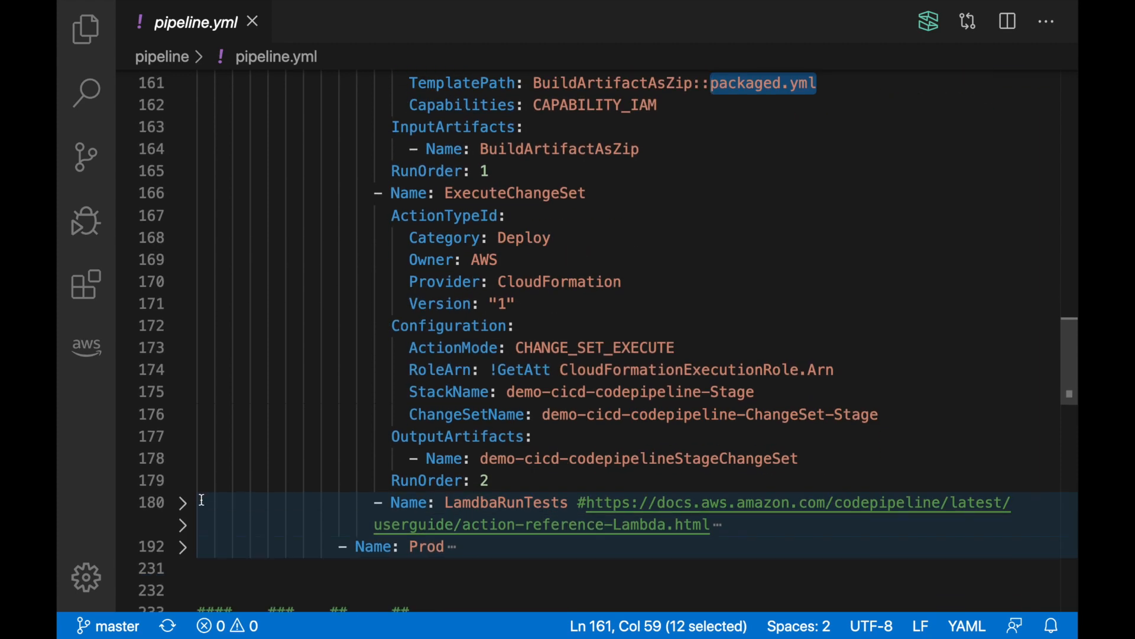
# Expand LambdaRunTests and highlight its function name testingApp-MyTestingFunction-3UH80R91MAYE, then unfold Prod.
pyautogui.click(182, 502)
pyautogui.scroll(-3, 440, 493)
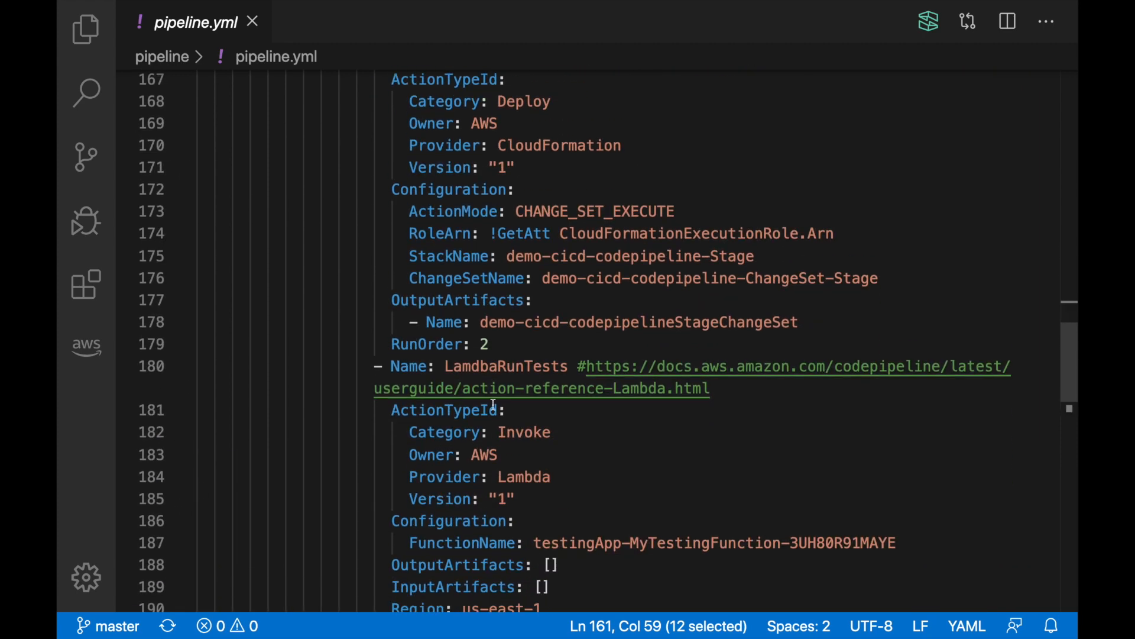
pyautogui.scroll(-3, 508, 355)
pyautogui.scroll(-1, 507, 355)
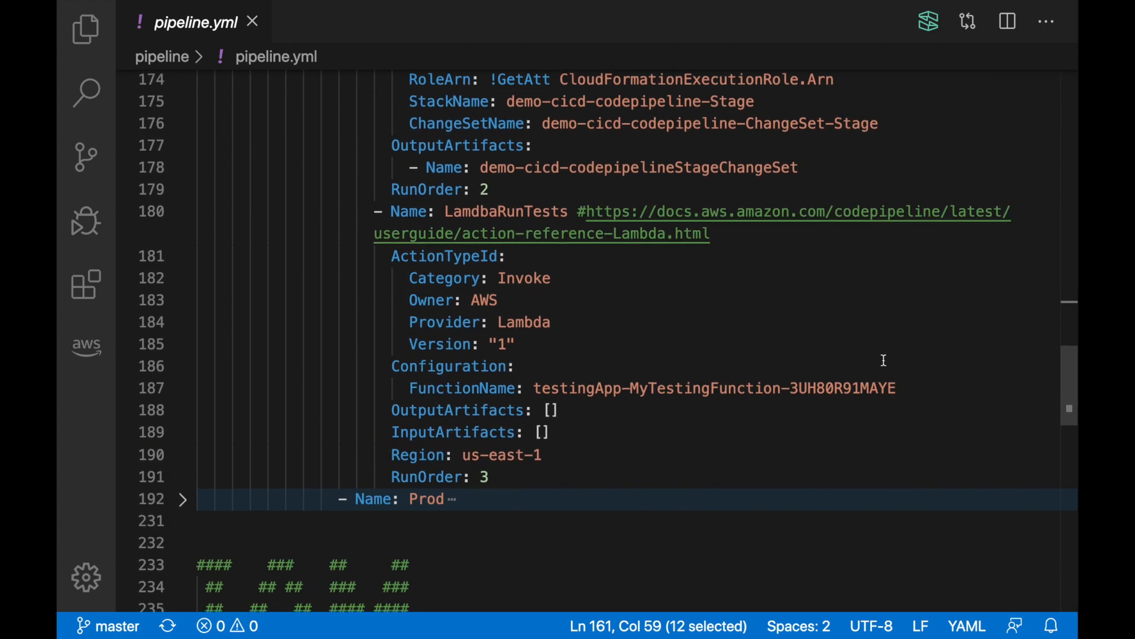
pyautogui.moveTo(898, 387); pyautogui.dragTo(529, 387)
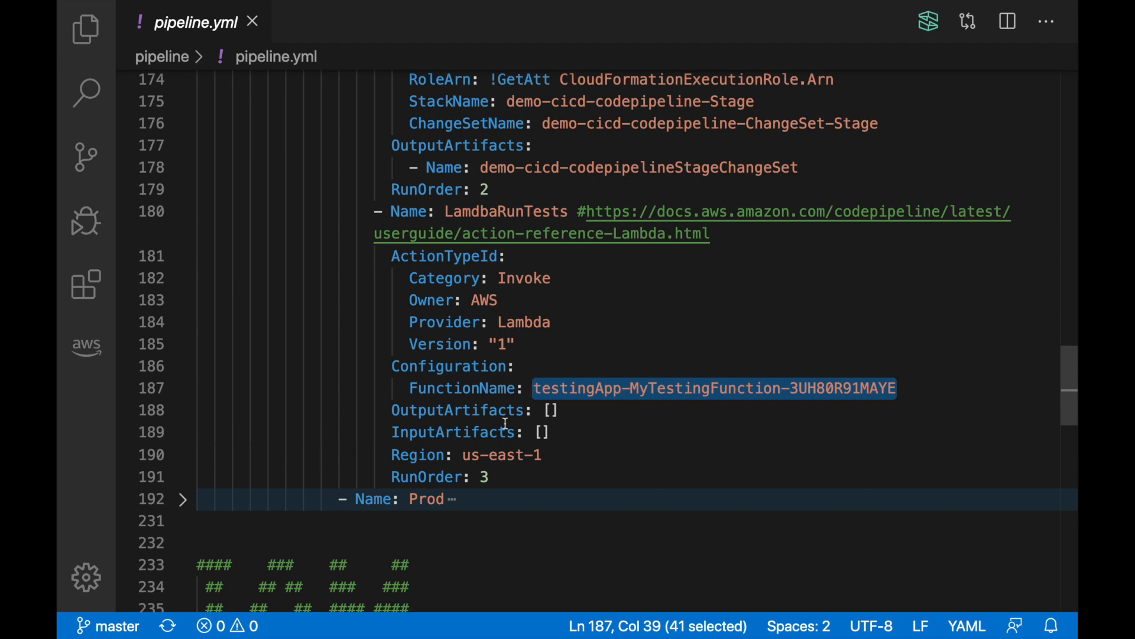
pyautogui.click(183, 498)
pyautogui.scroll(-5, 231, 471)
pyautogui.scroll(-2, 284, 474)
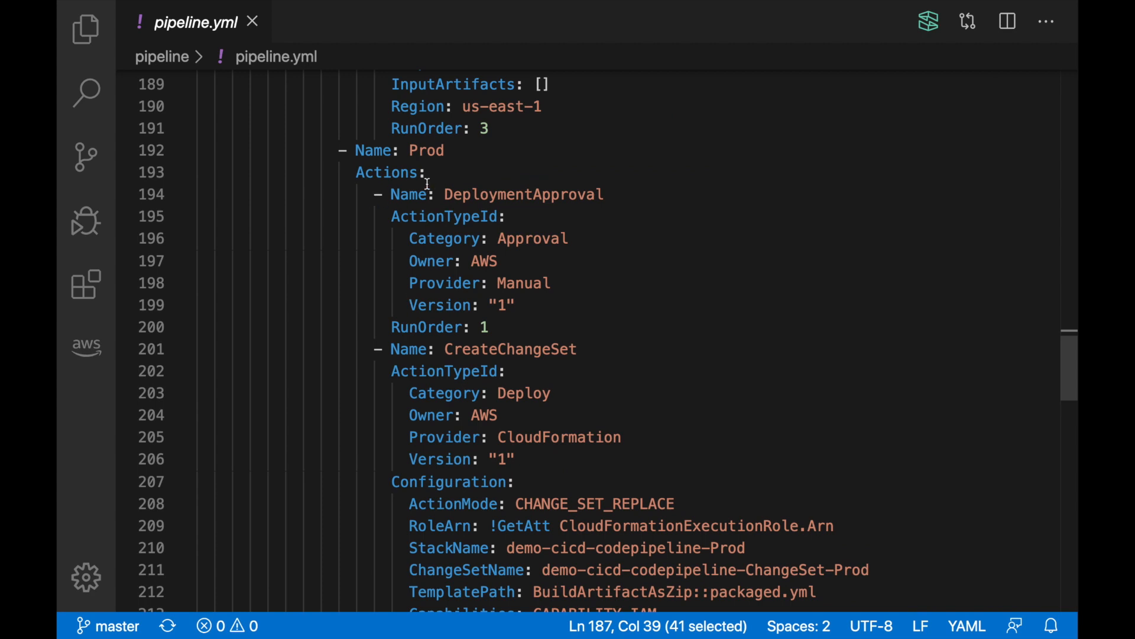
# Review Prod's DeploymentApproval manual-approval action, folding the CreateChangeSet and ExecuteChangeSet actions.
pyautogui.moveTo(392, 195); pyautogui.dragTo(490, 326)
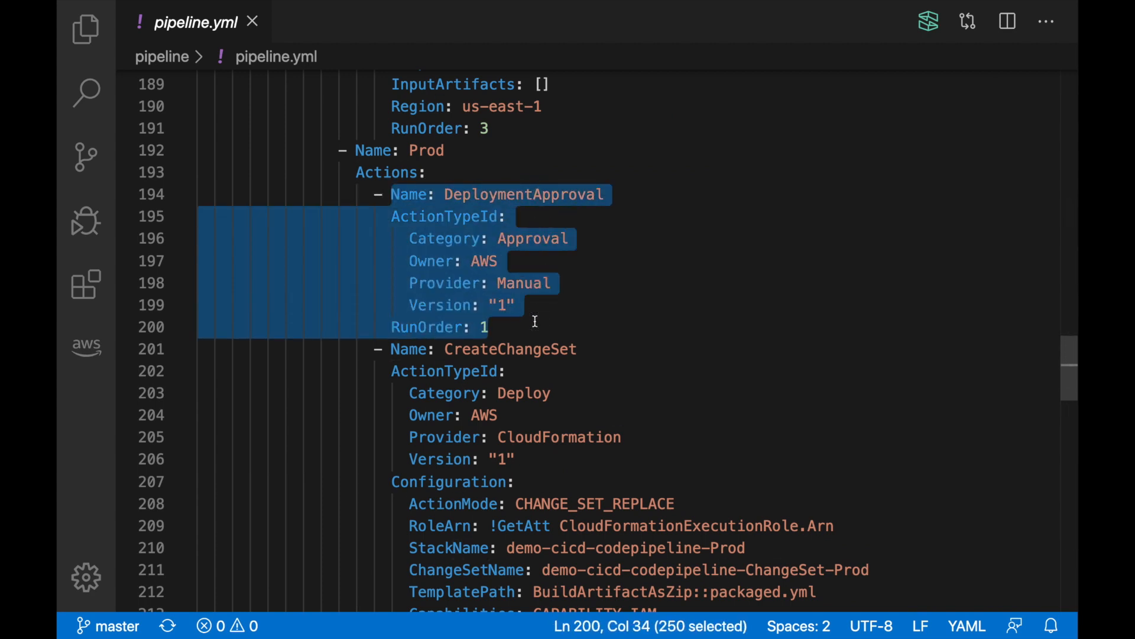
pyautogui.click(183, 194)
pyautogui.click(183, 217)
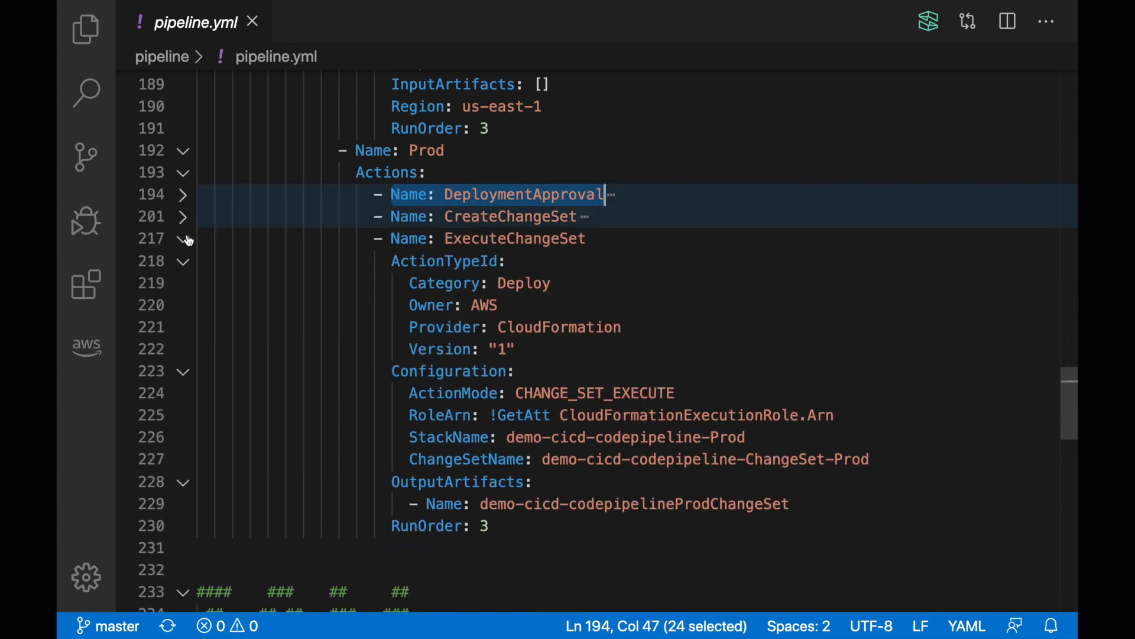
pyautogui.click(182, 238)
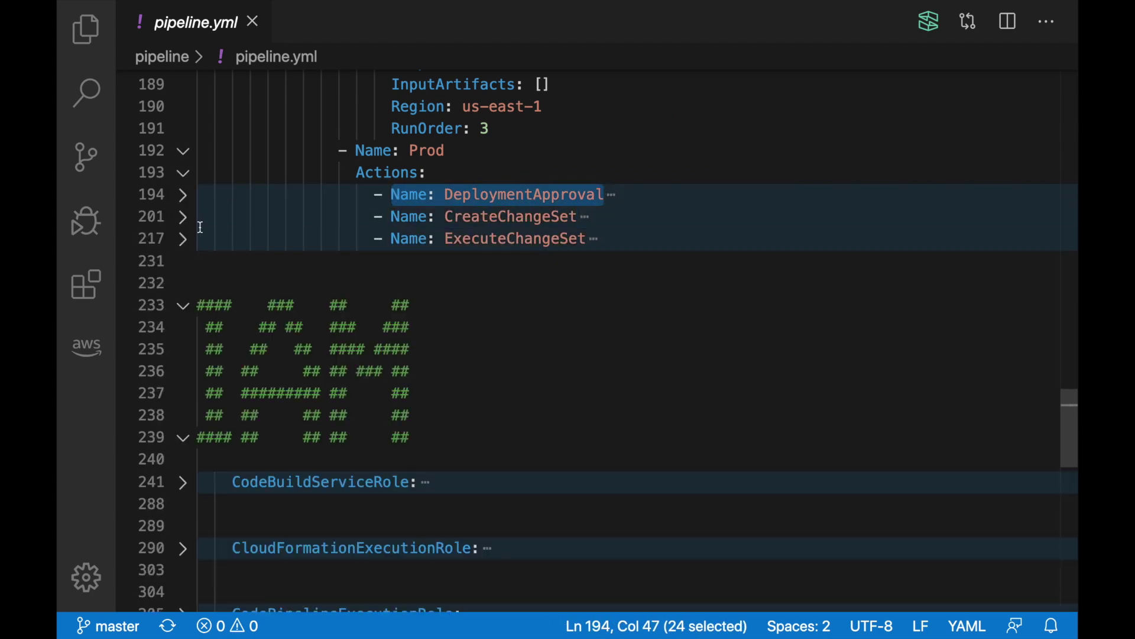
pyautogui.click(183, 195)
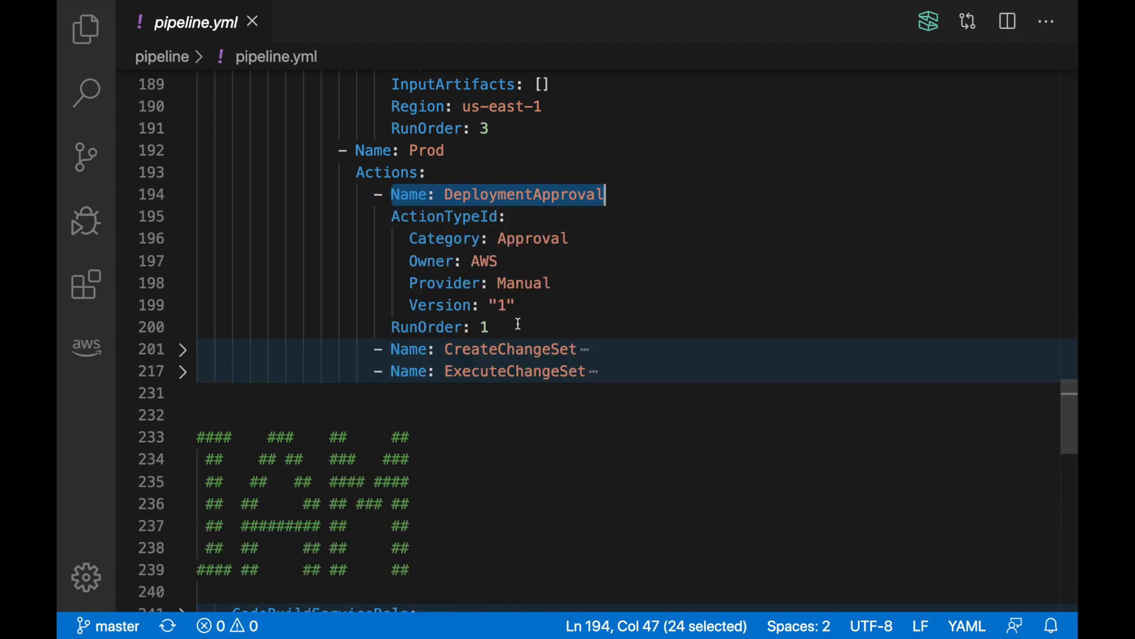
pyautogui.click(520, 305)
pyautogui.moveTo(521, 306); pyautogui.dragTo(361, 217)
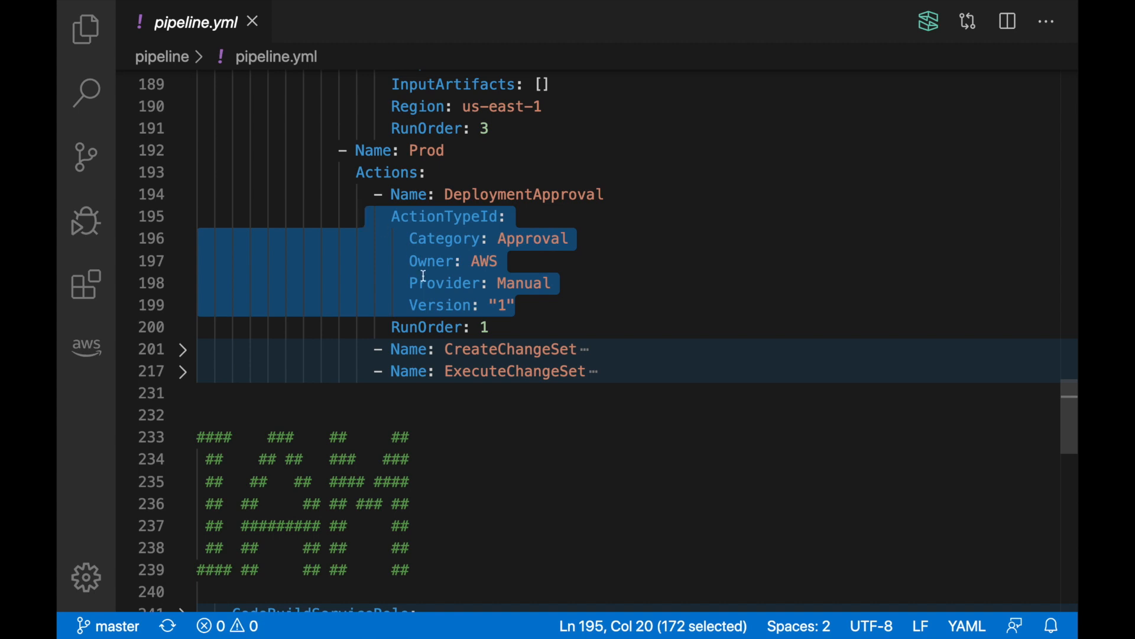
# Pick out the CreateChangeSet and ExecuteChangeSet names, expand CreateChangeSet and highlight packaged.yml in its template path.
pyautogui.doubleClick(477, 349)
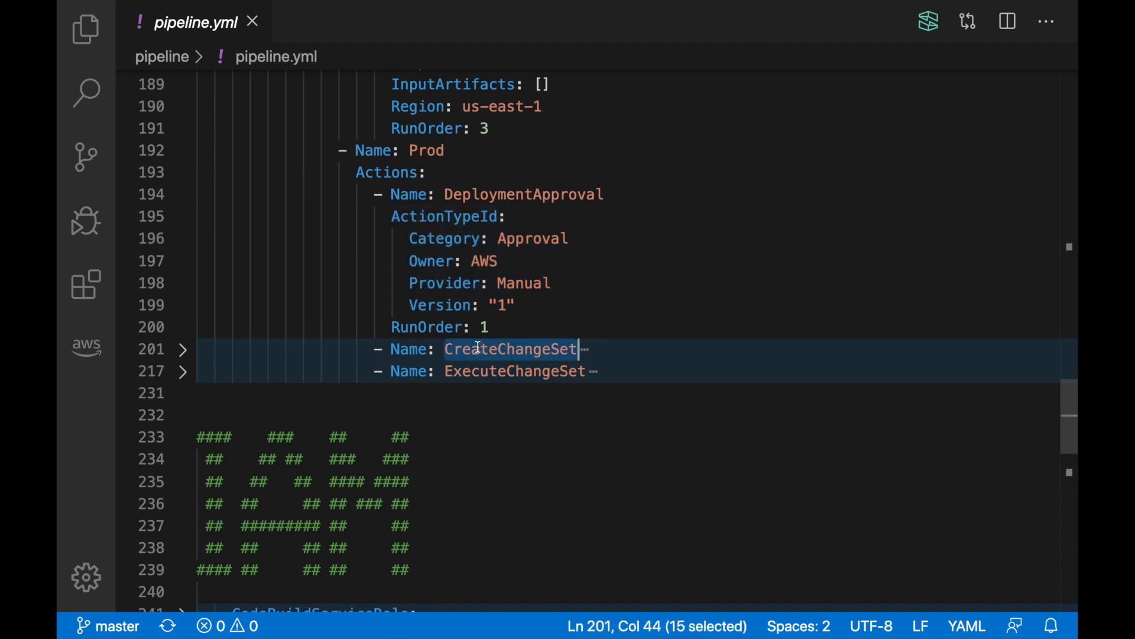
pyautogui.doubleClick(480, 371)
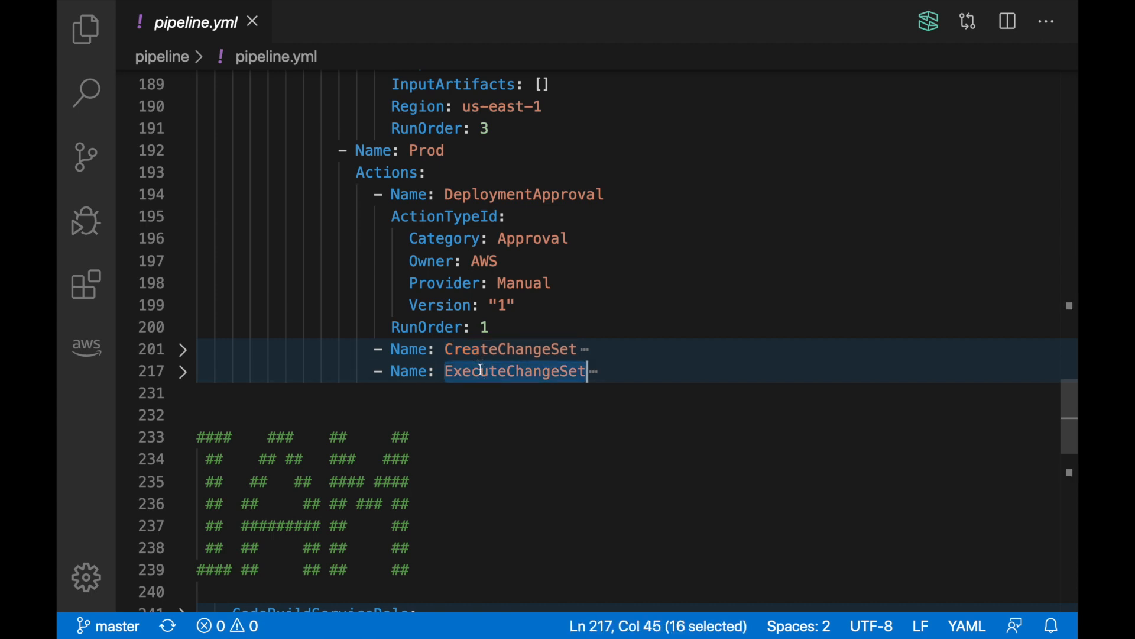
pyautogui.click(481, 371)
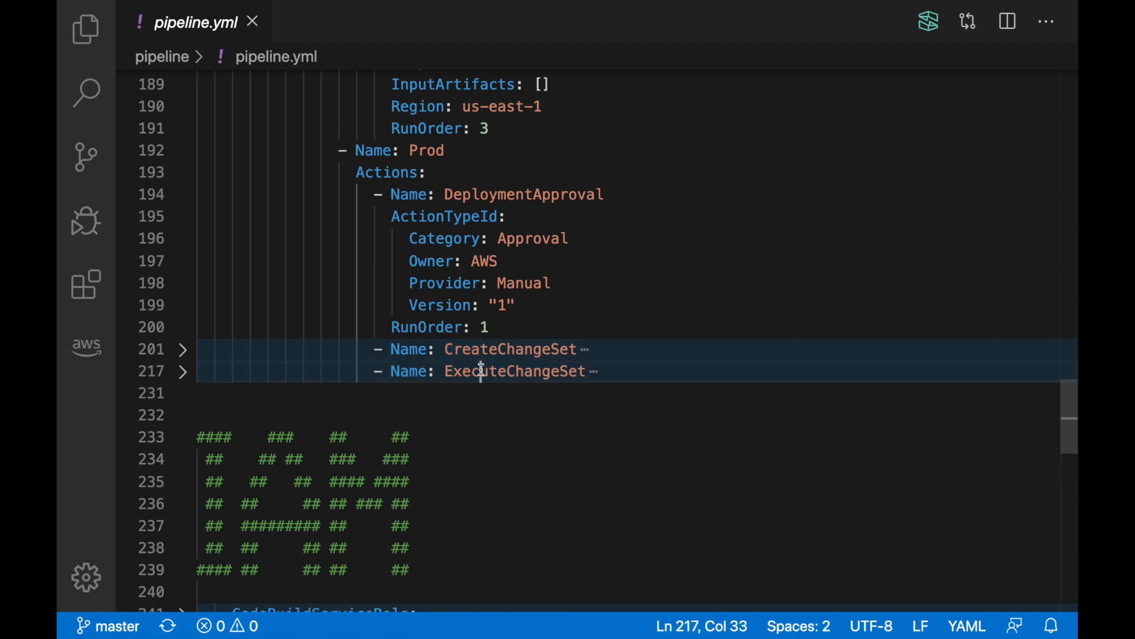
pyautogui.click(183, 349)
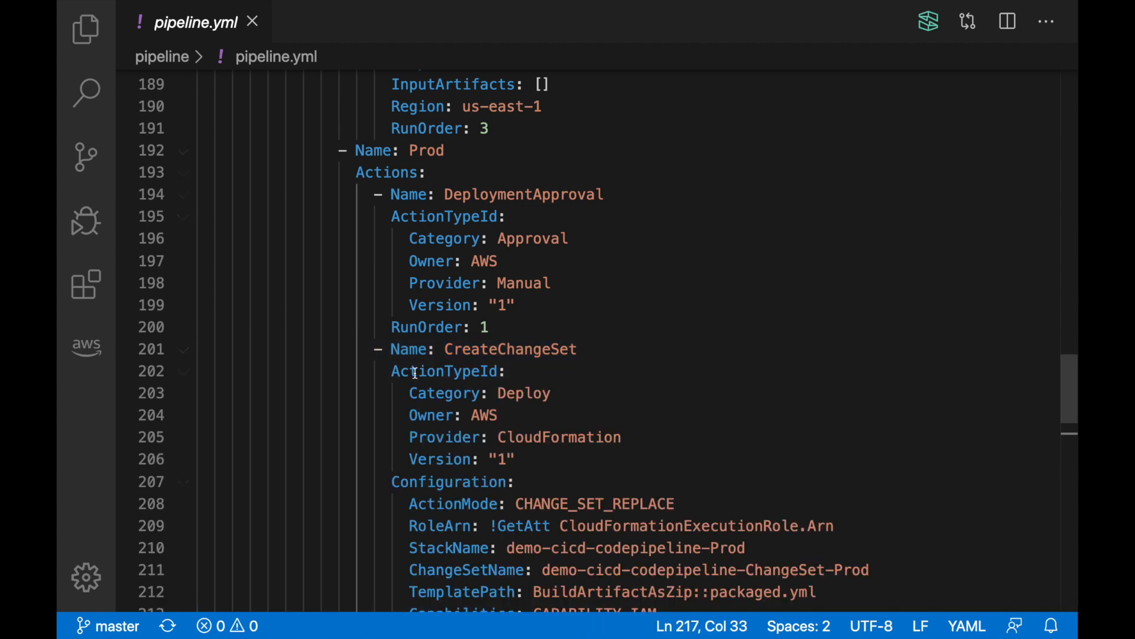
pyautogui.scroll(-3, 415, 372)
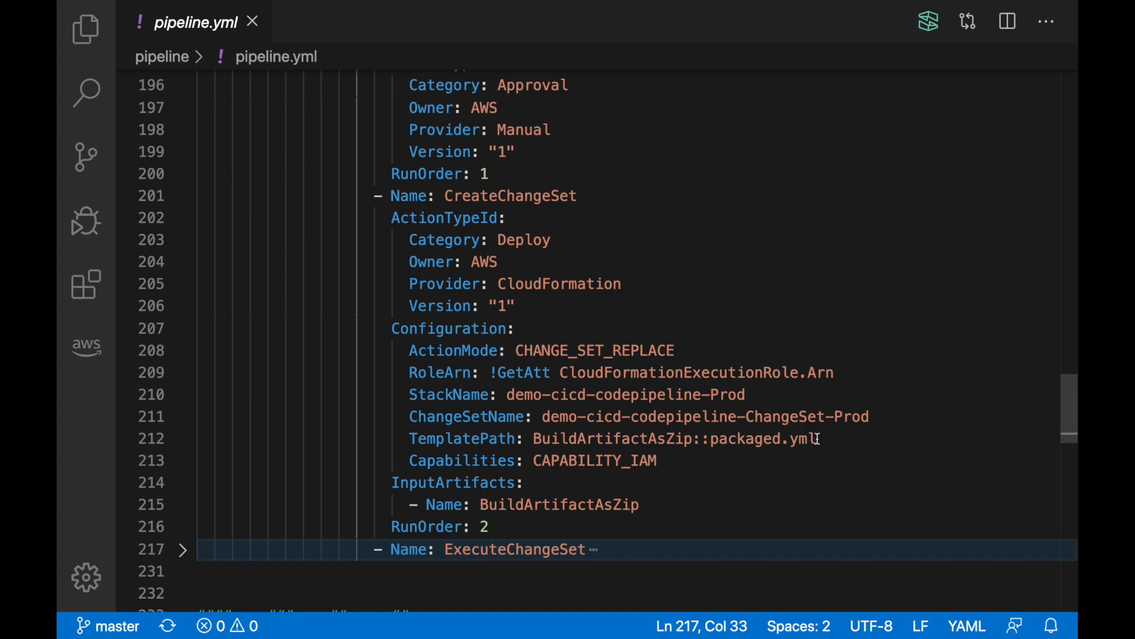
pyautogui.moveTo(818, 438); pyautogui.dragTo(710, 441)
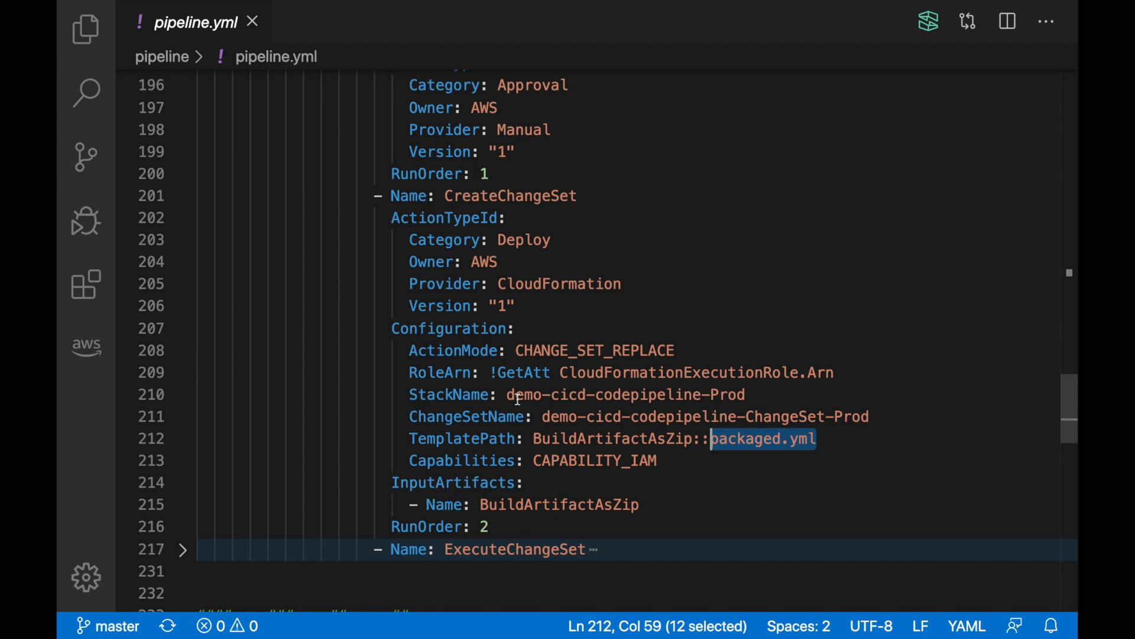
pyautogui.scroll(5, 430, 529)
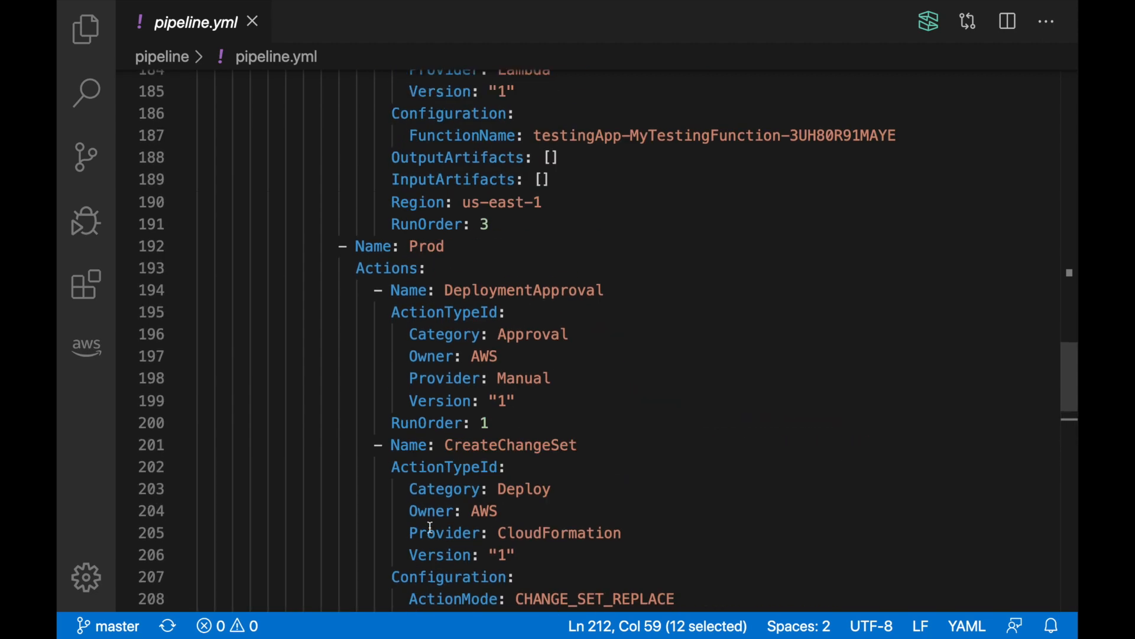
pyautogui.scroll(3, 429, 529)
pyautogui.scroll(5, 429, 529)
pyautogui.scroll(5, 430, 529)
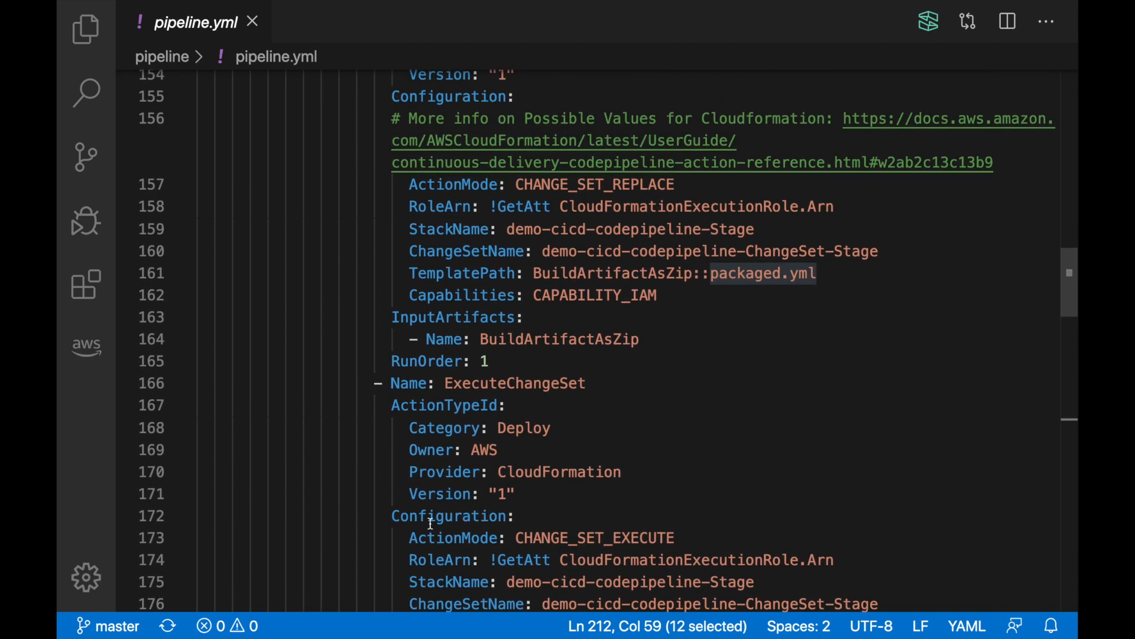
pyautogui.scroll(15, 430, 523)
pyautogui.scroll(15, 429, 523)
pyautogui.scroll(15, 429, 515)
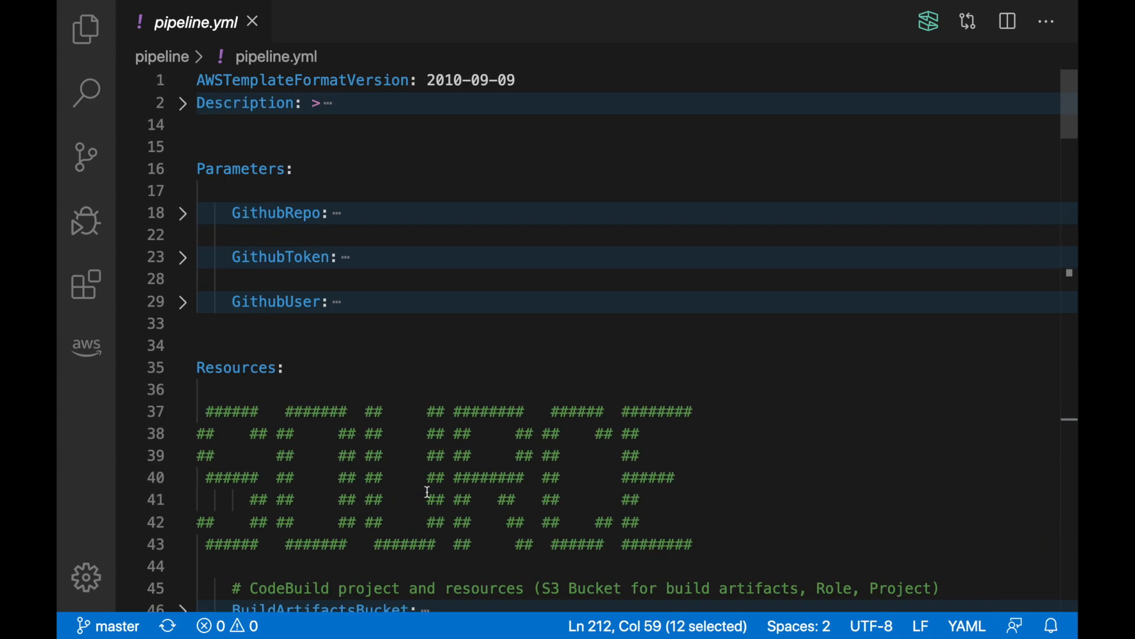